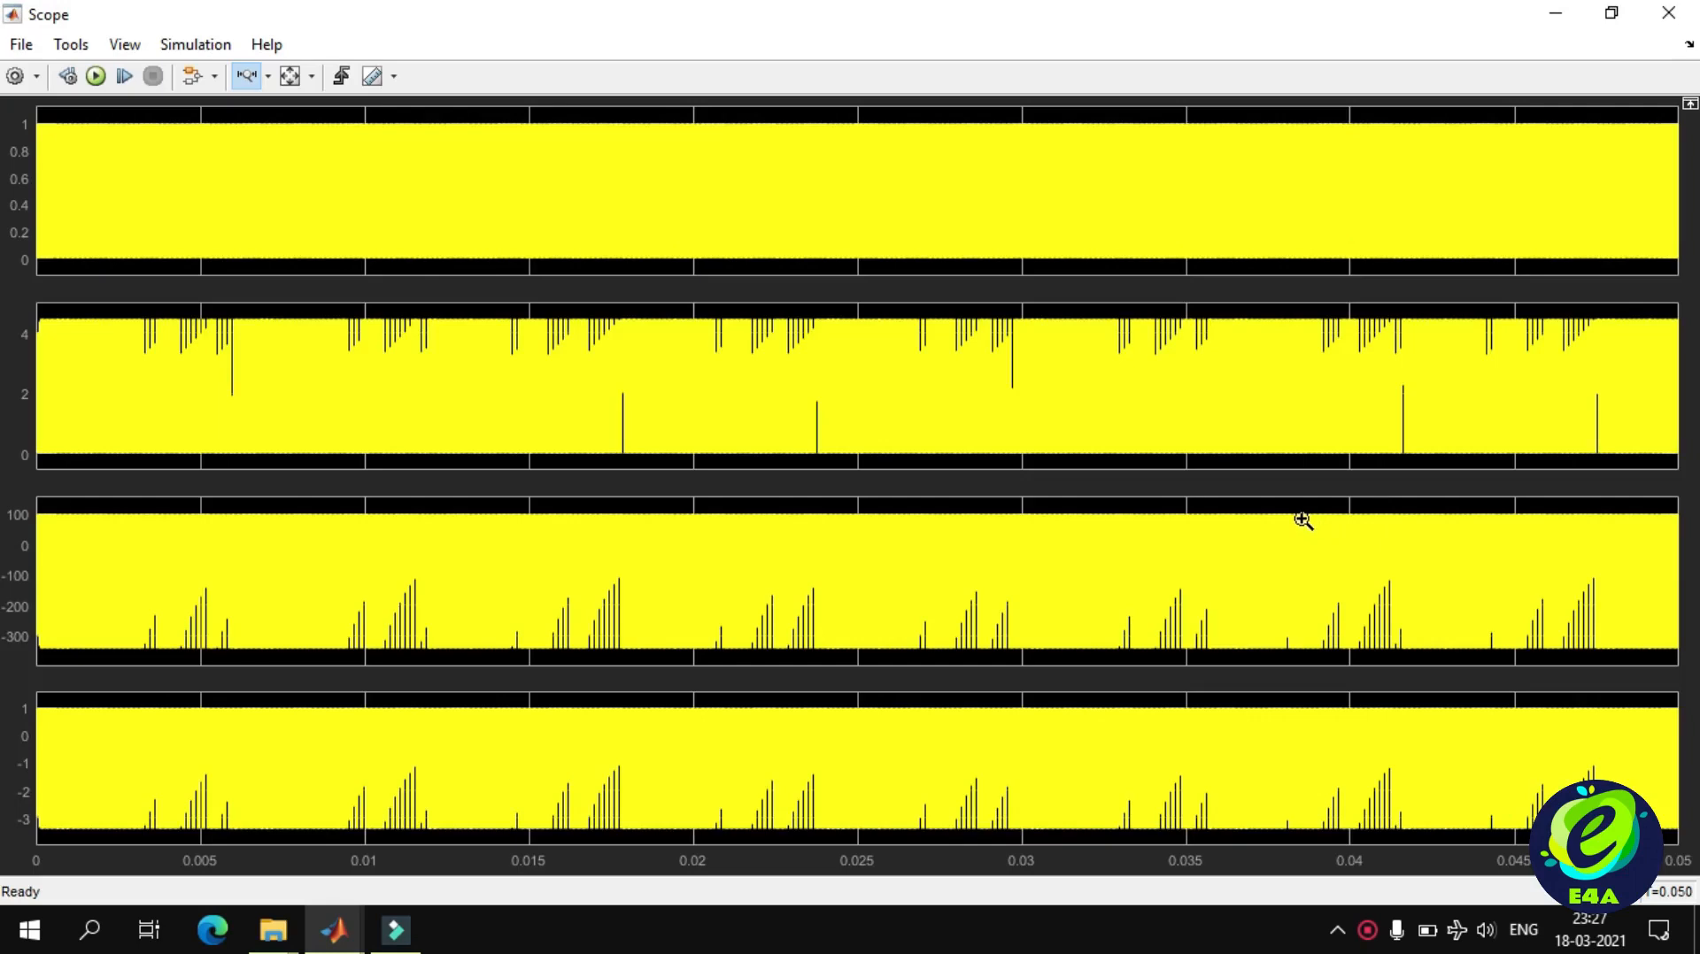
Zoom in on the scope's time axis near 0.0495 s and examine the individual switching cycles of all four waveforms.
left_click(1666, 182)
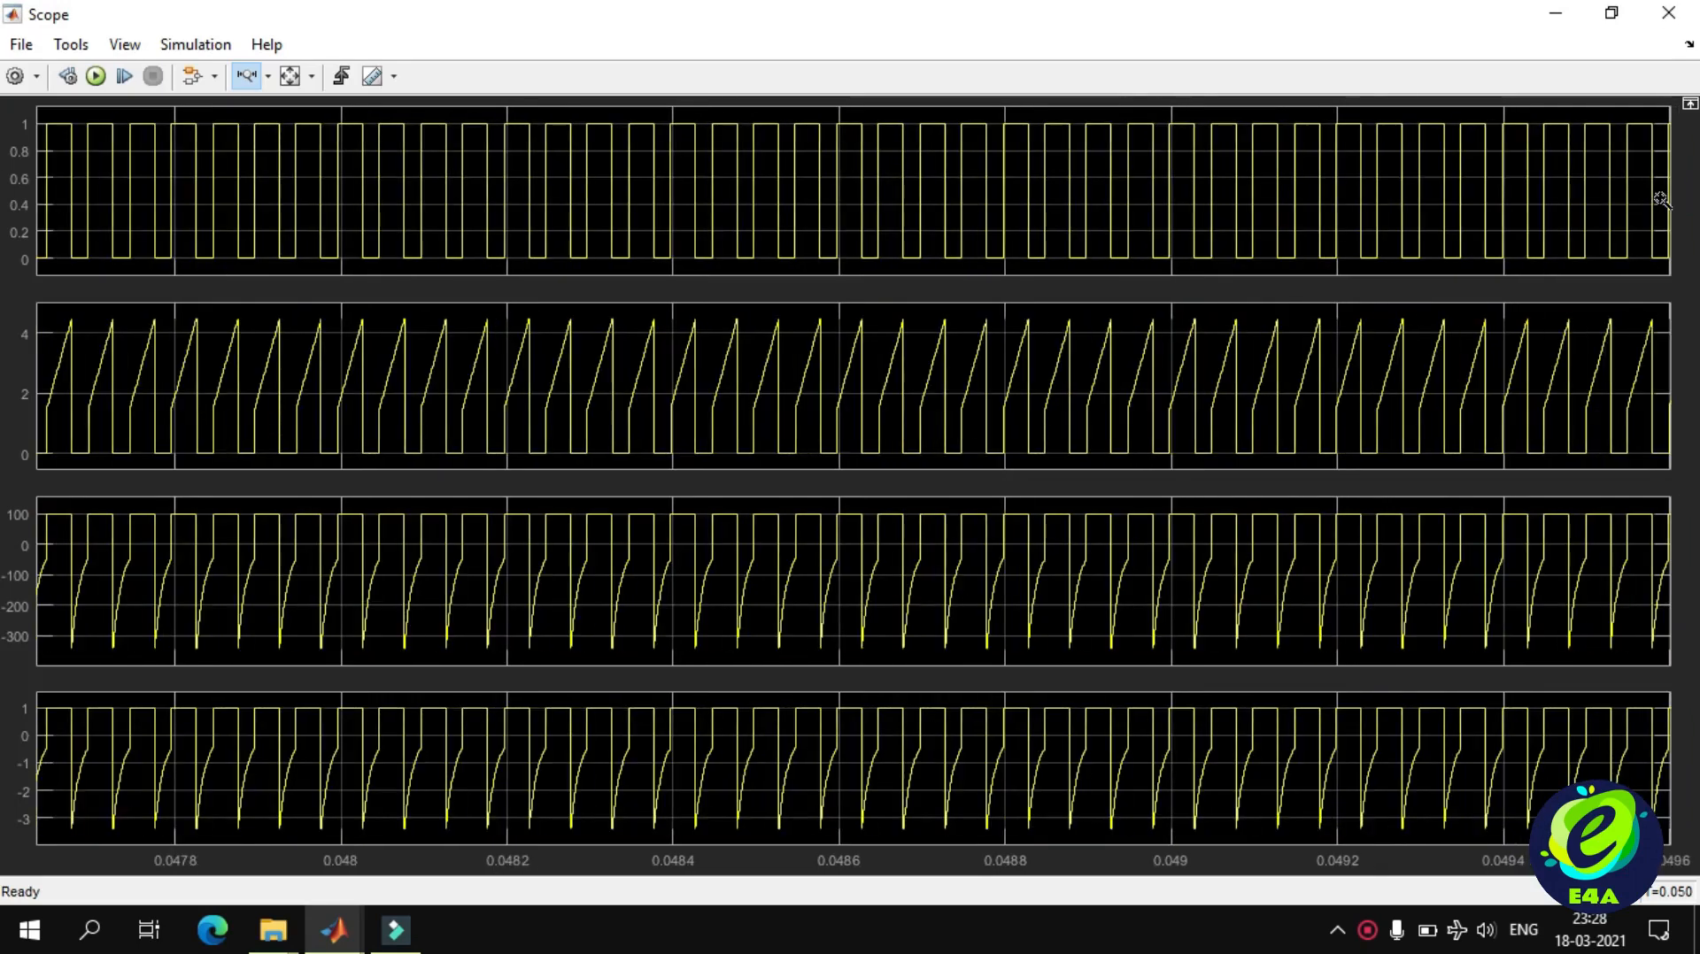
left_click_drag(1661, 200, 1336, 196)
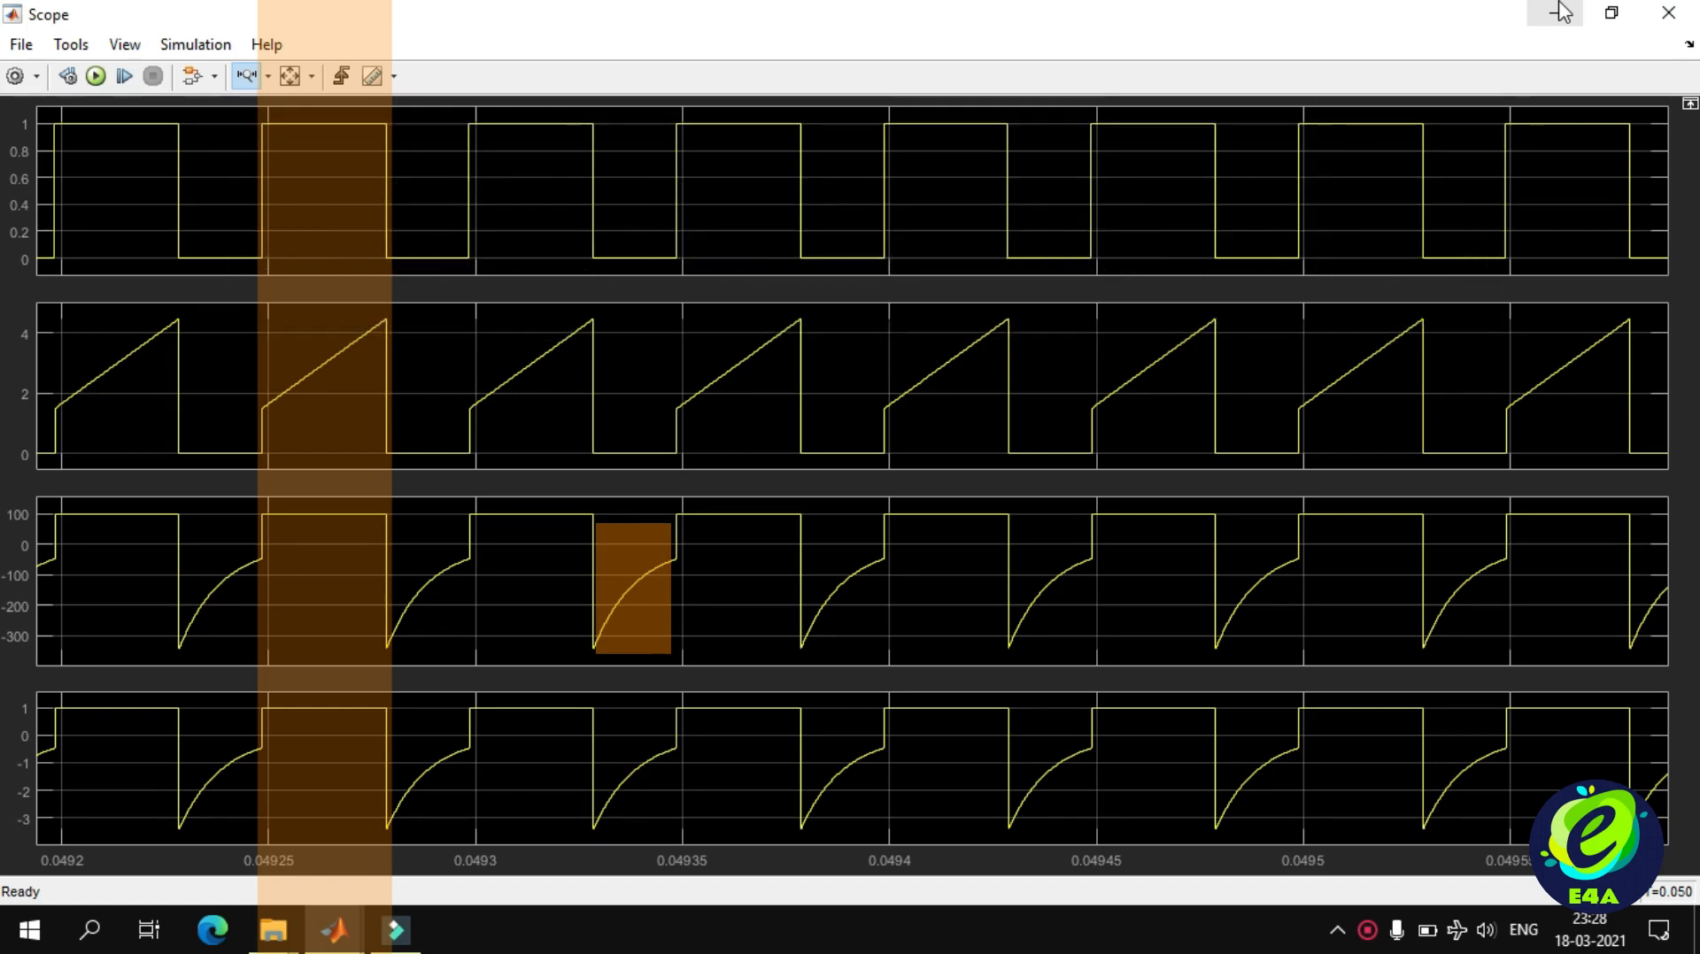
left_click(1560, 10)
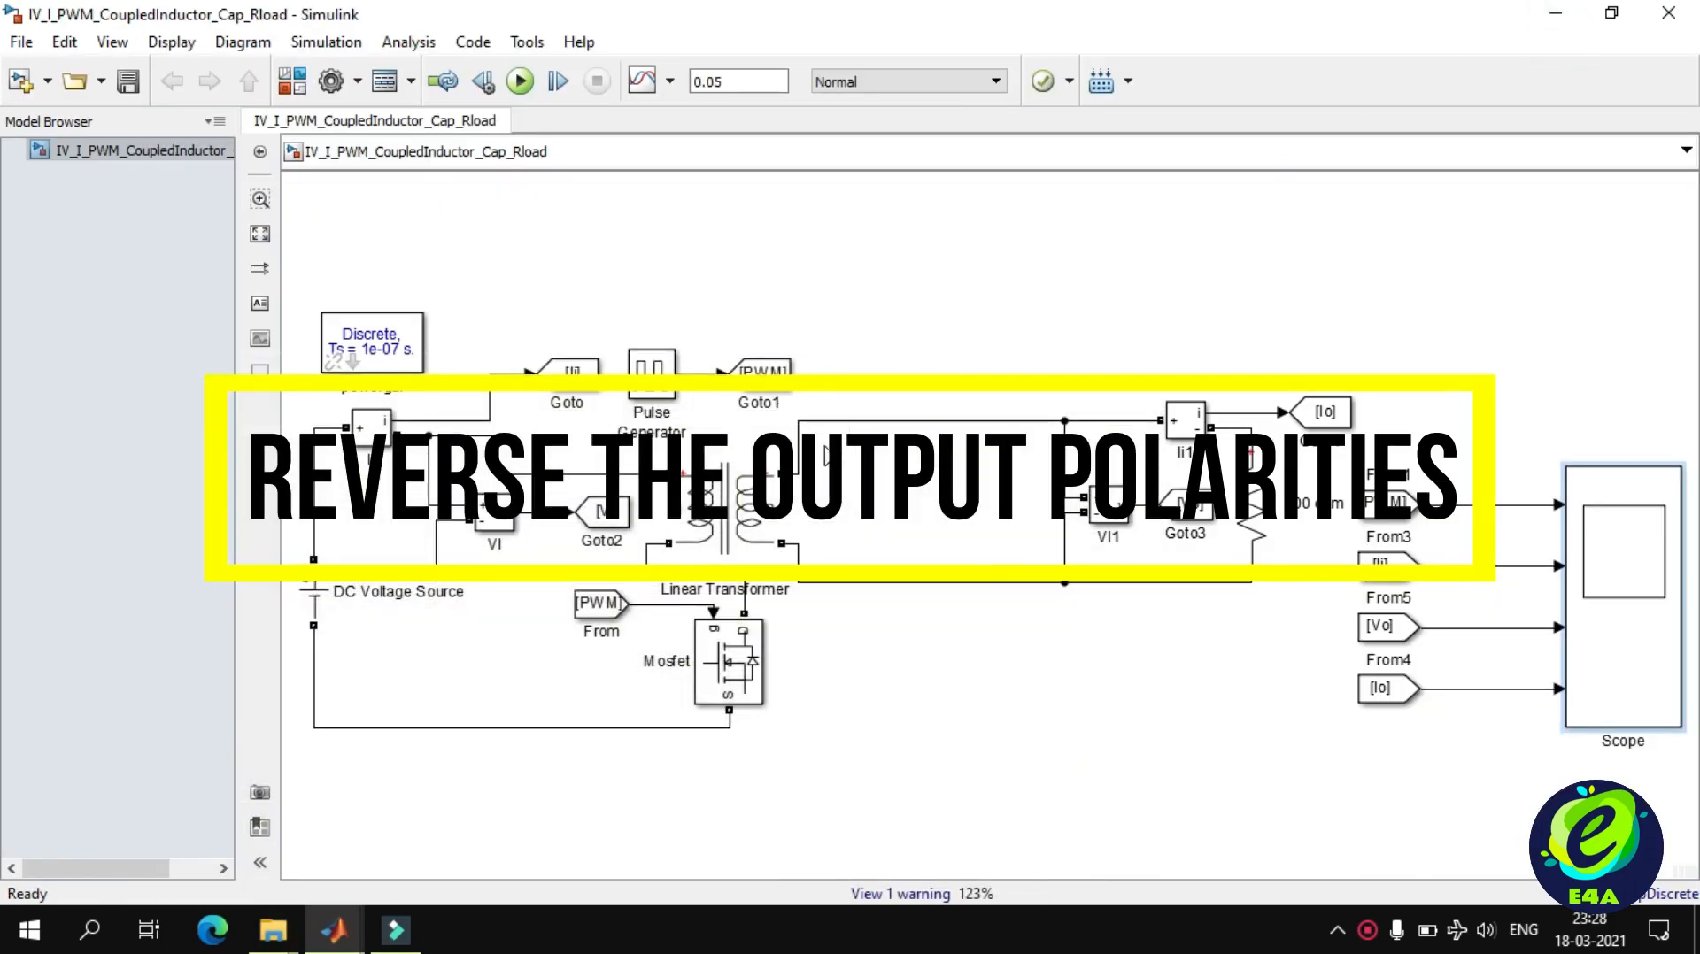
Reverse the output polarity by swapping the secondary connections: transformer's upper terminal to the return wire, lower terminal to the positive output line.
left_click(802, 464)
key("Delete")
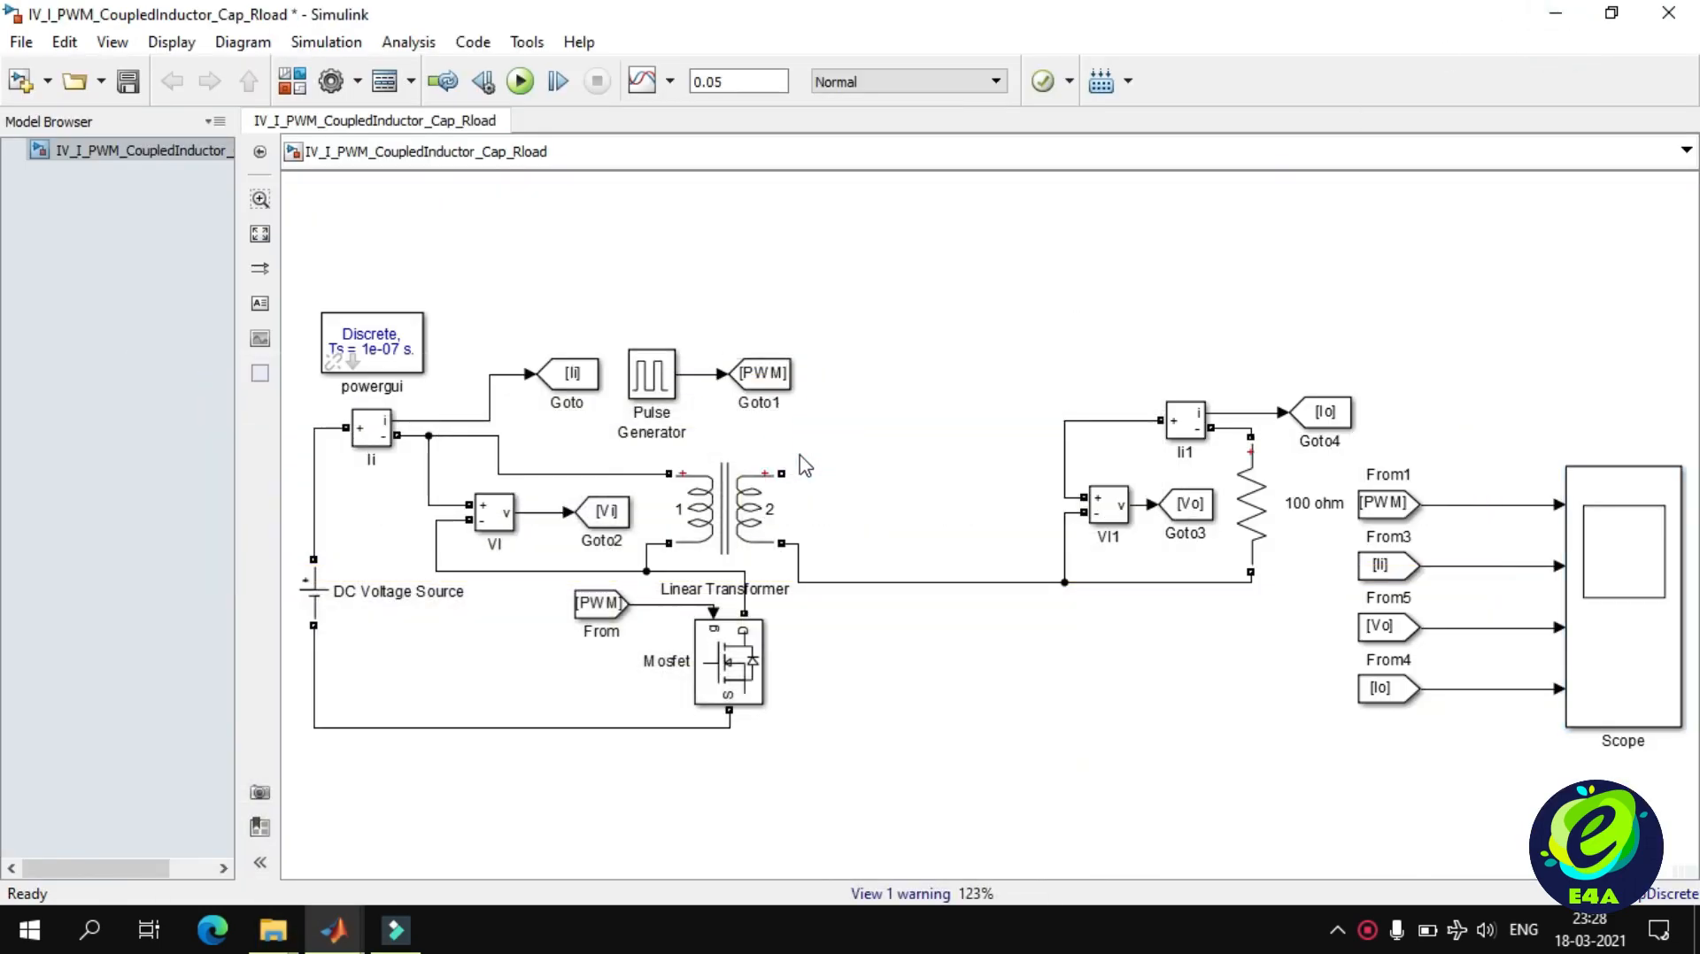
left_click_drag(782, 543, 786, 476)
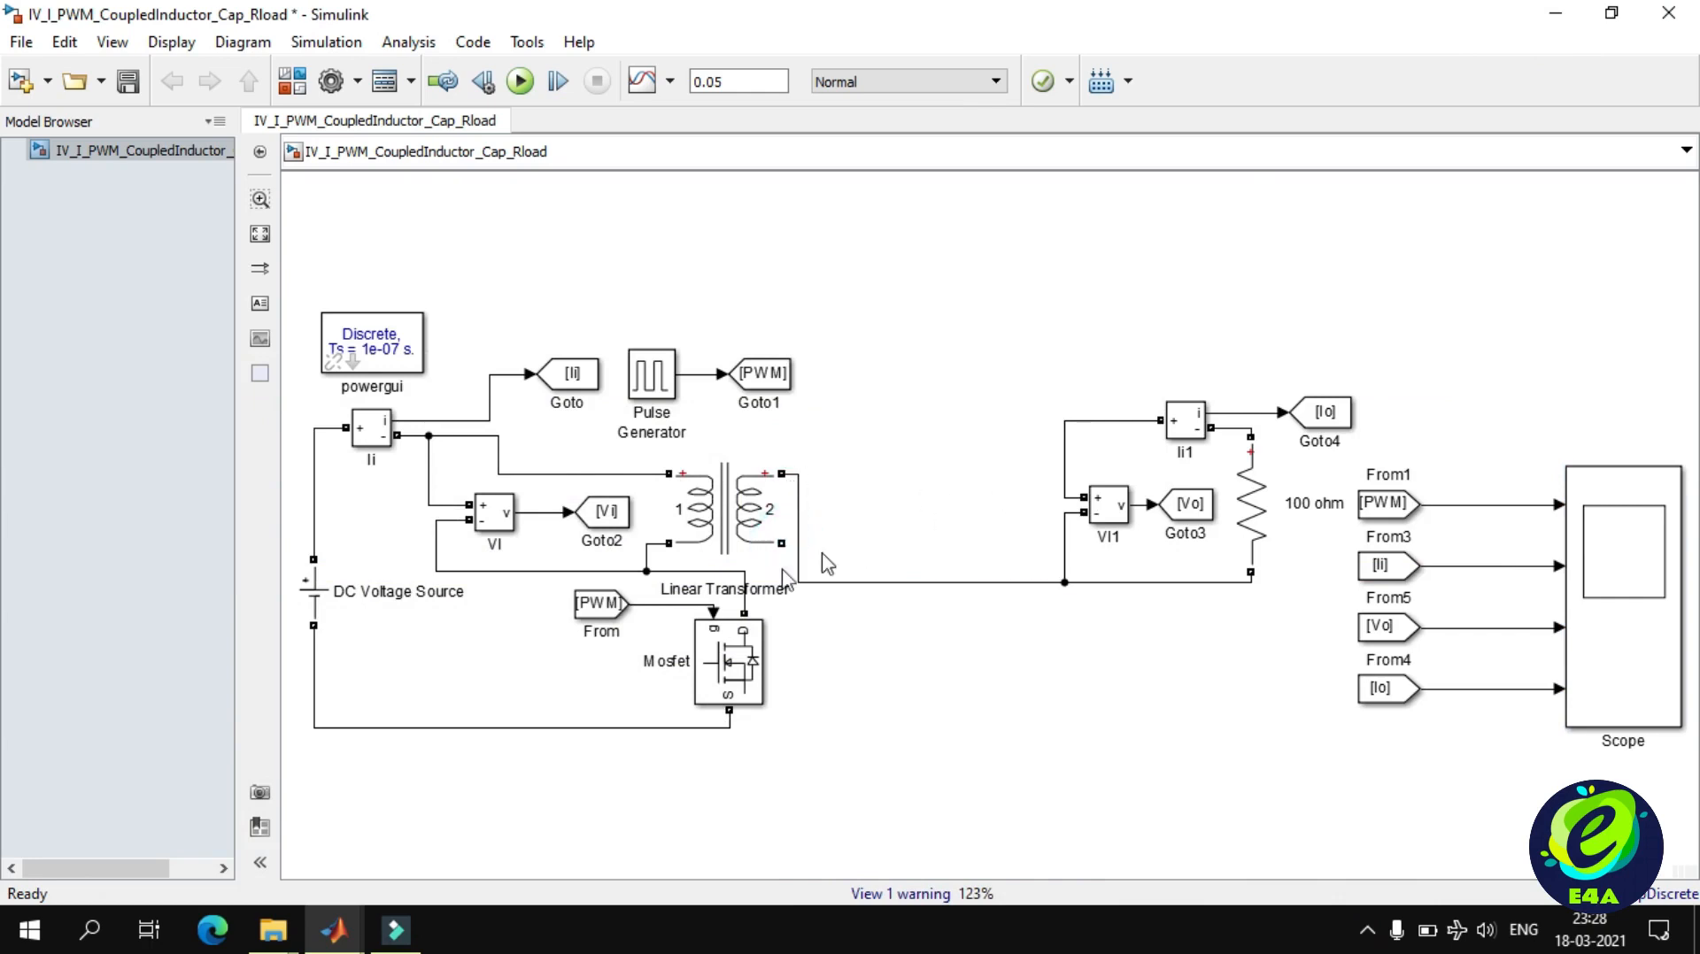
left_click(763, 573)
left_click_drag(782, 543, 1064, 422)
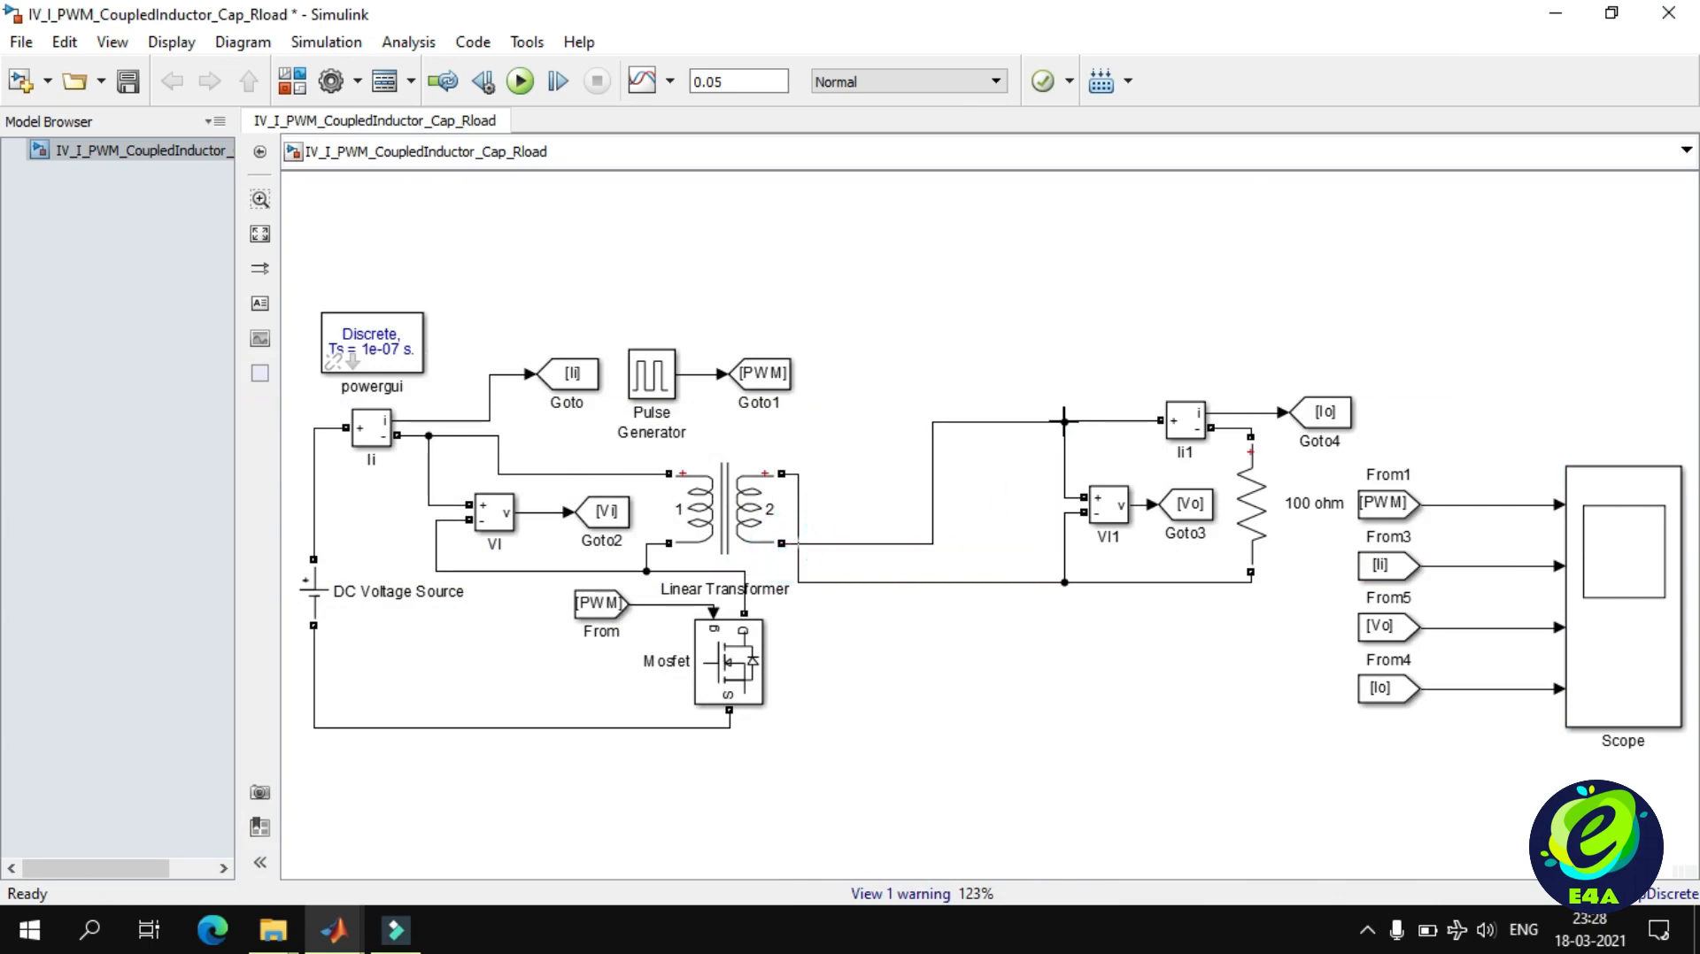
left_click_drag(932, 471, 821, 491)
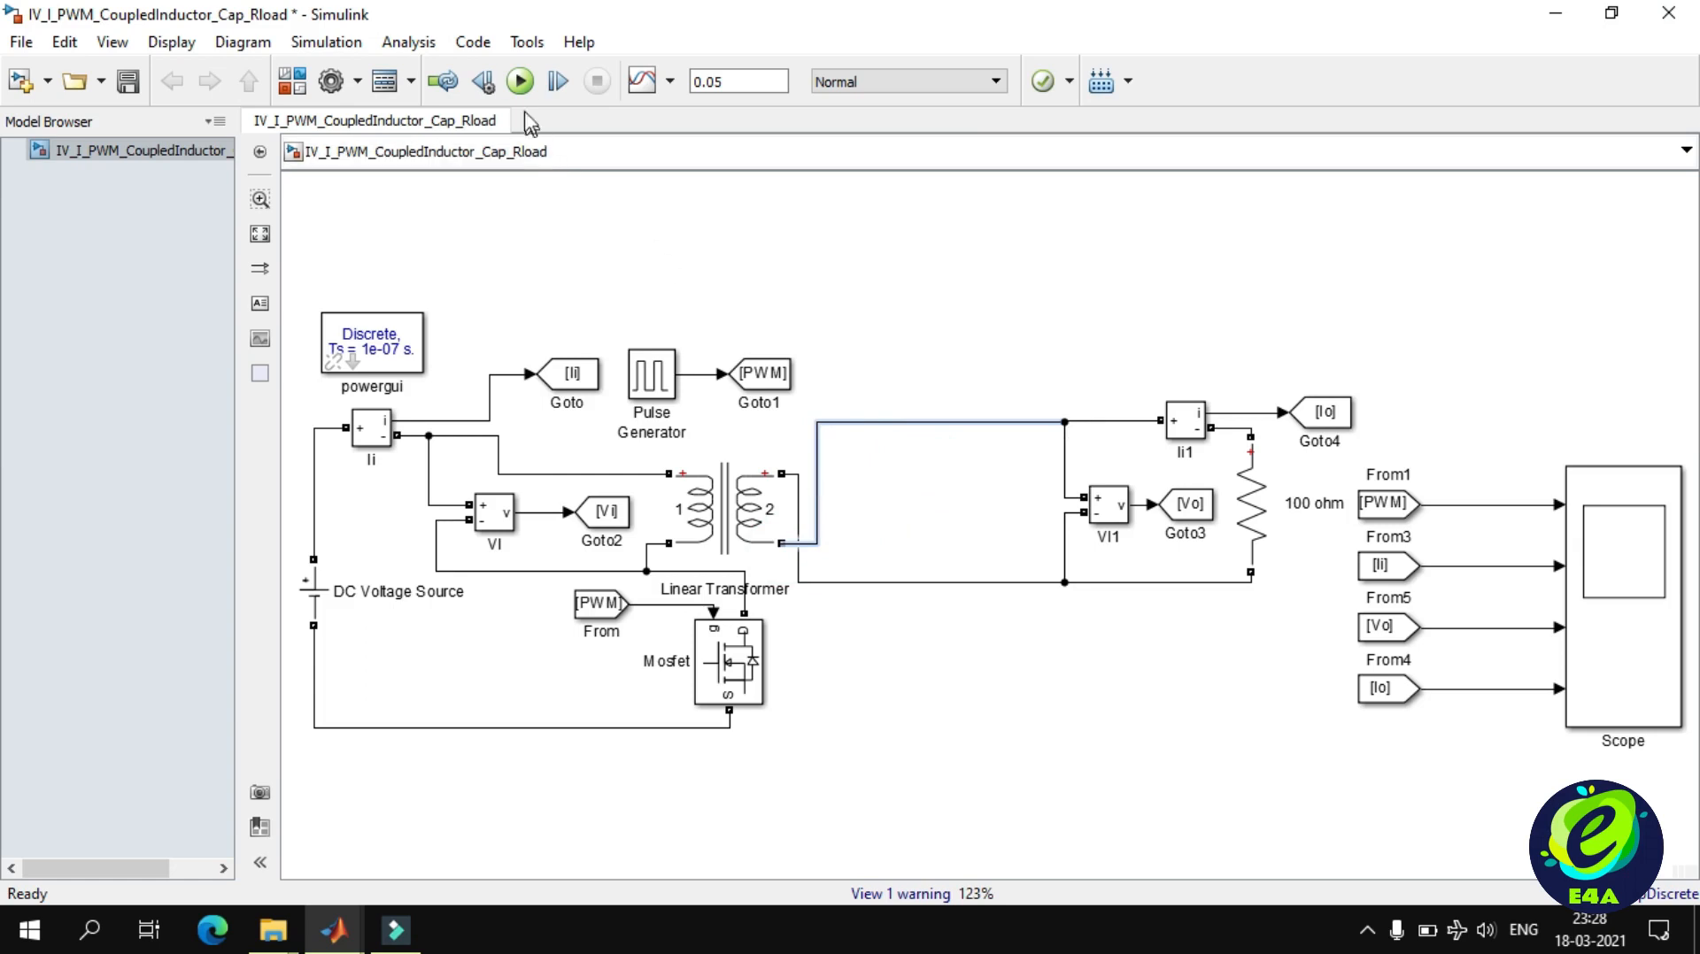
Run the simulation and examine individual switching cycles of the four scope waveforms near 0.049 s.
left_click(520, 82)
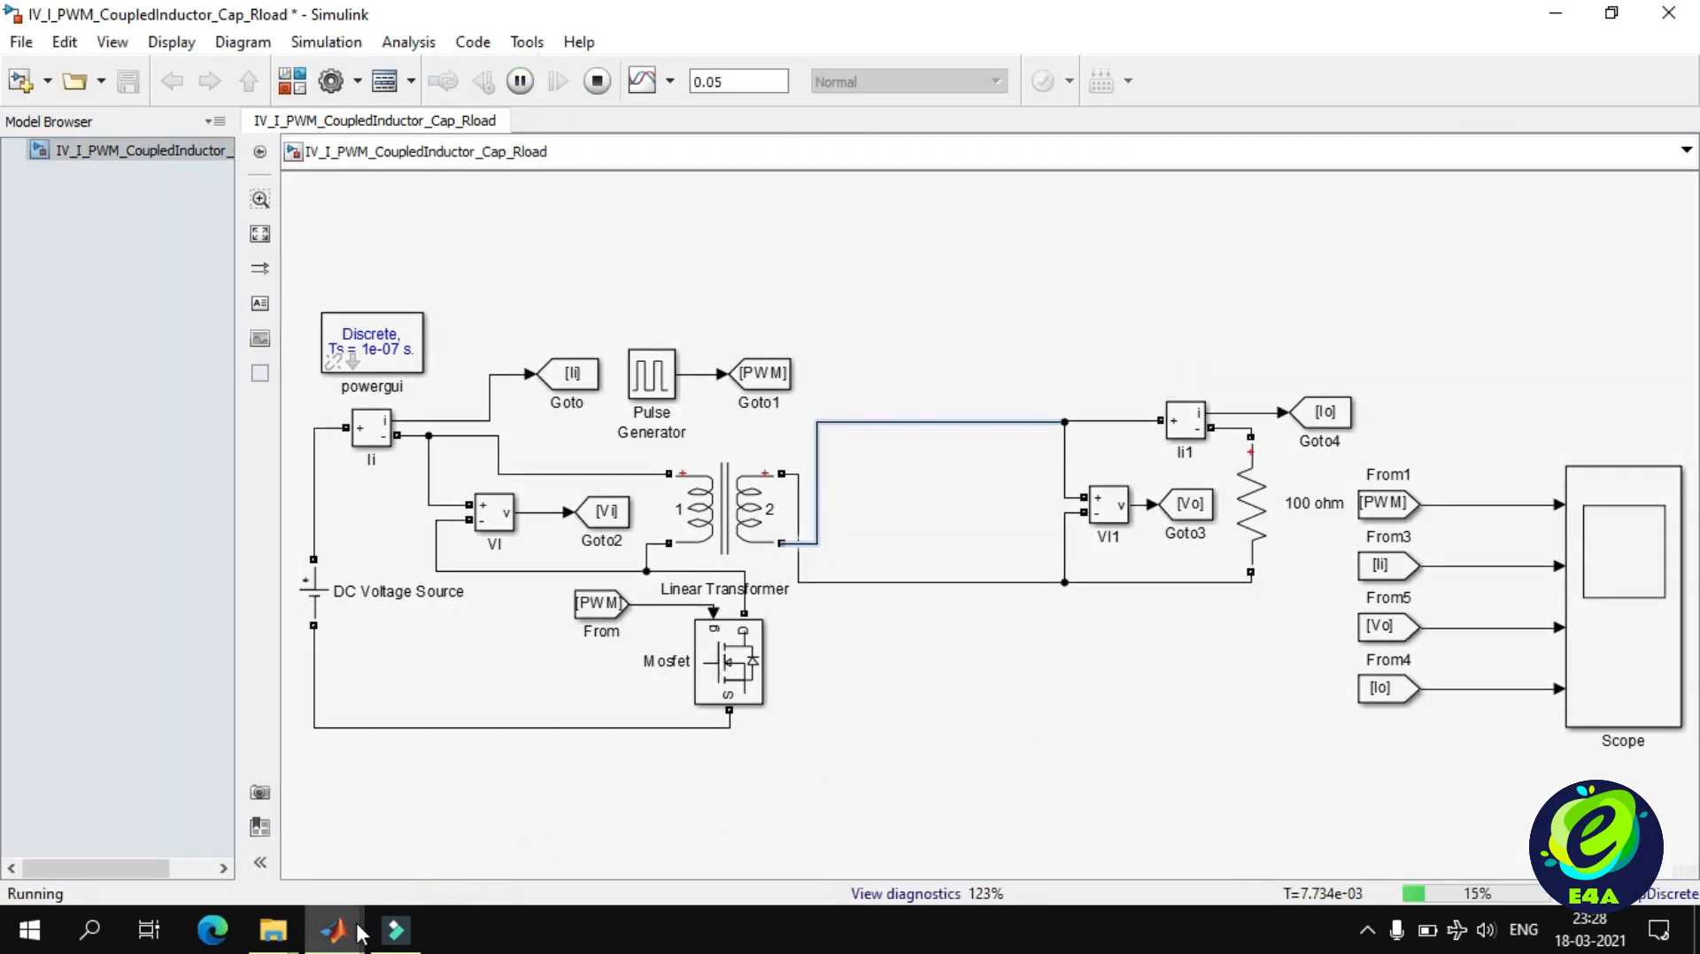
mouse_move(334, 929)
left_click(691, 858)
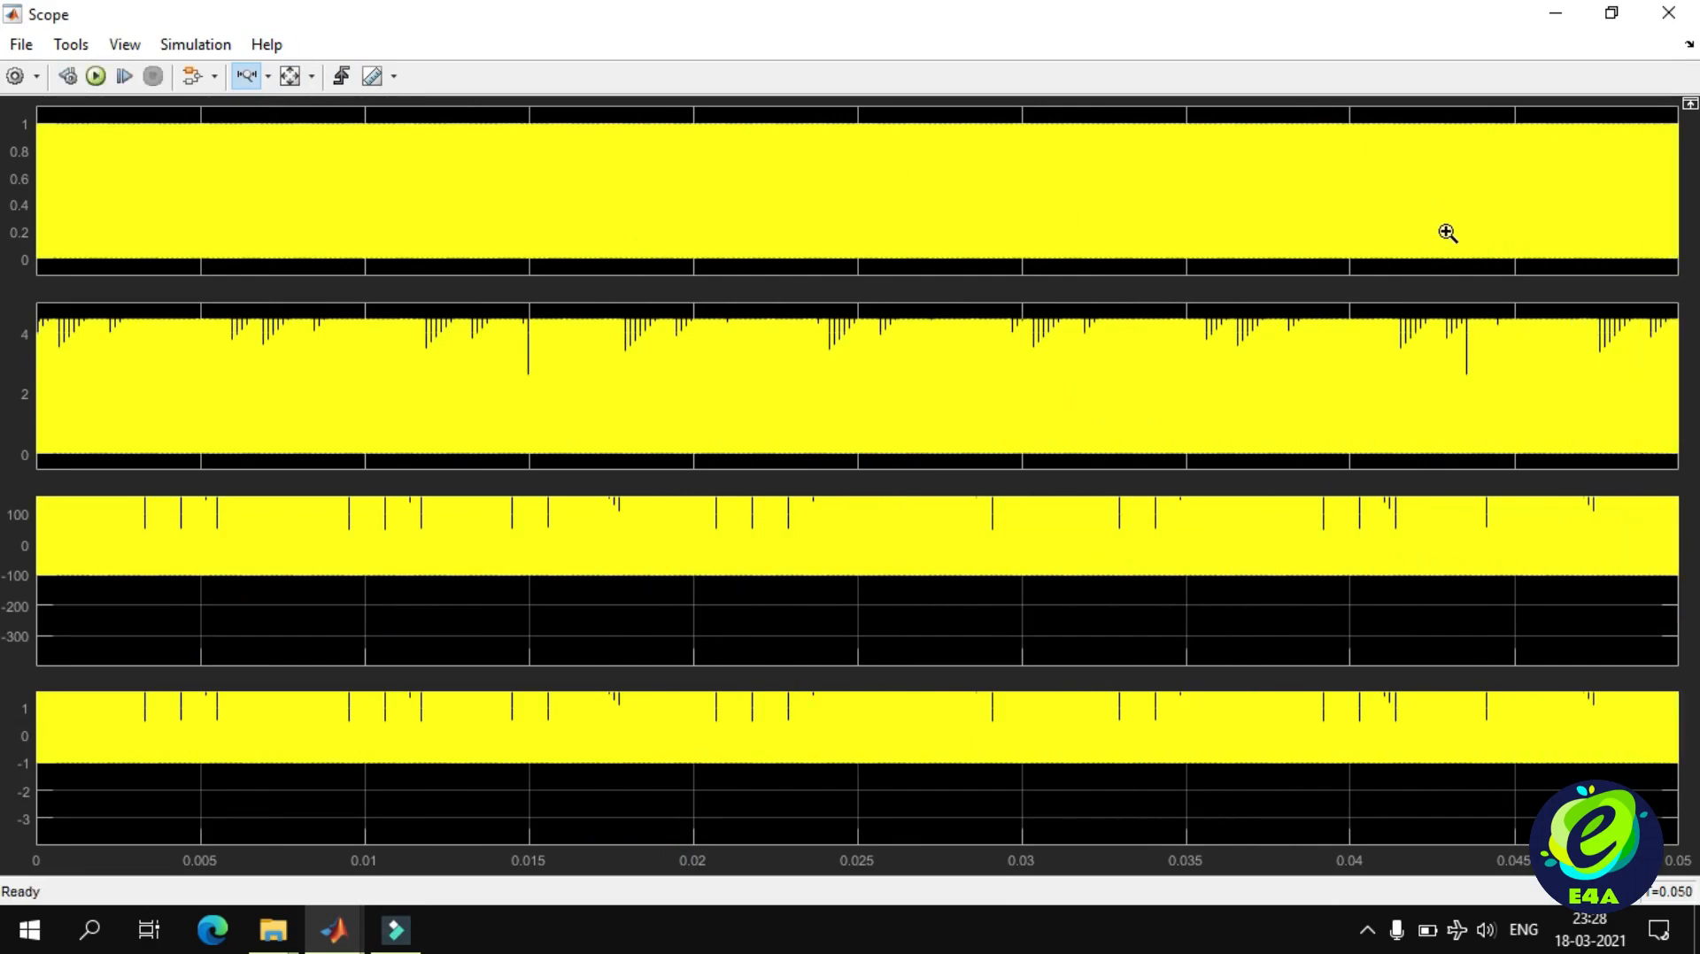
left_click(1634, 193)
left_click_drag(1632, 191, 948, 190)
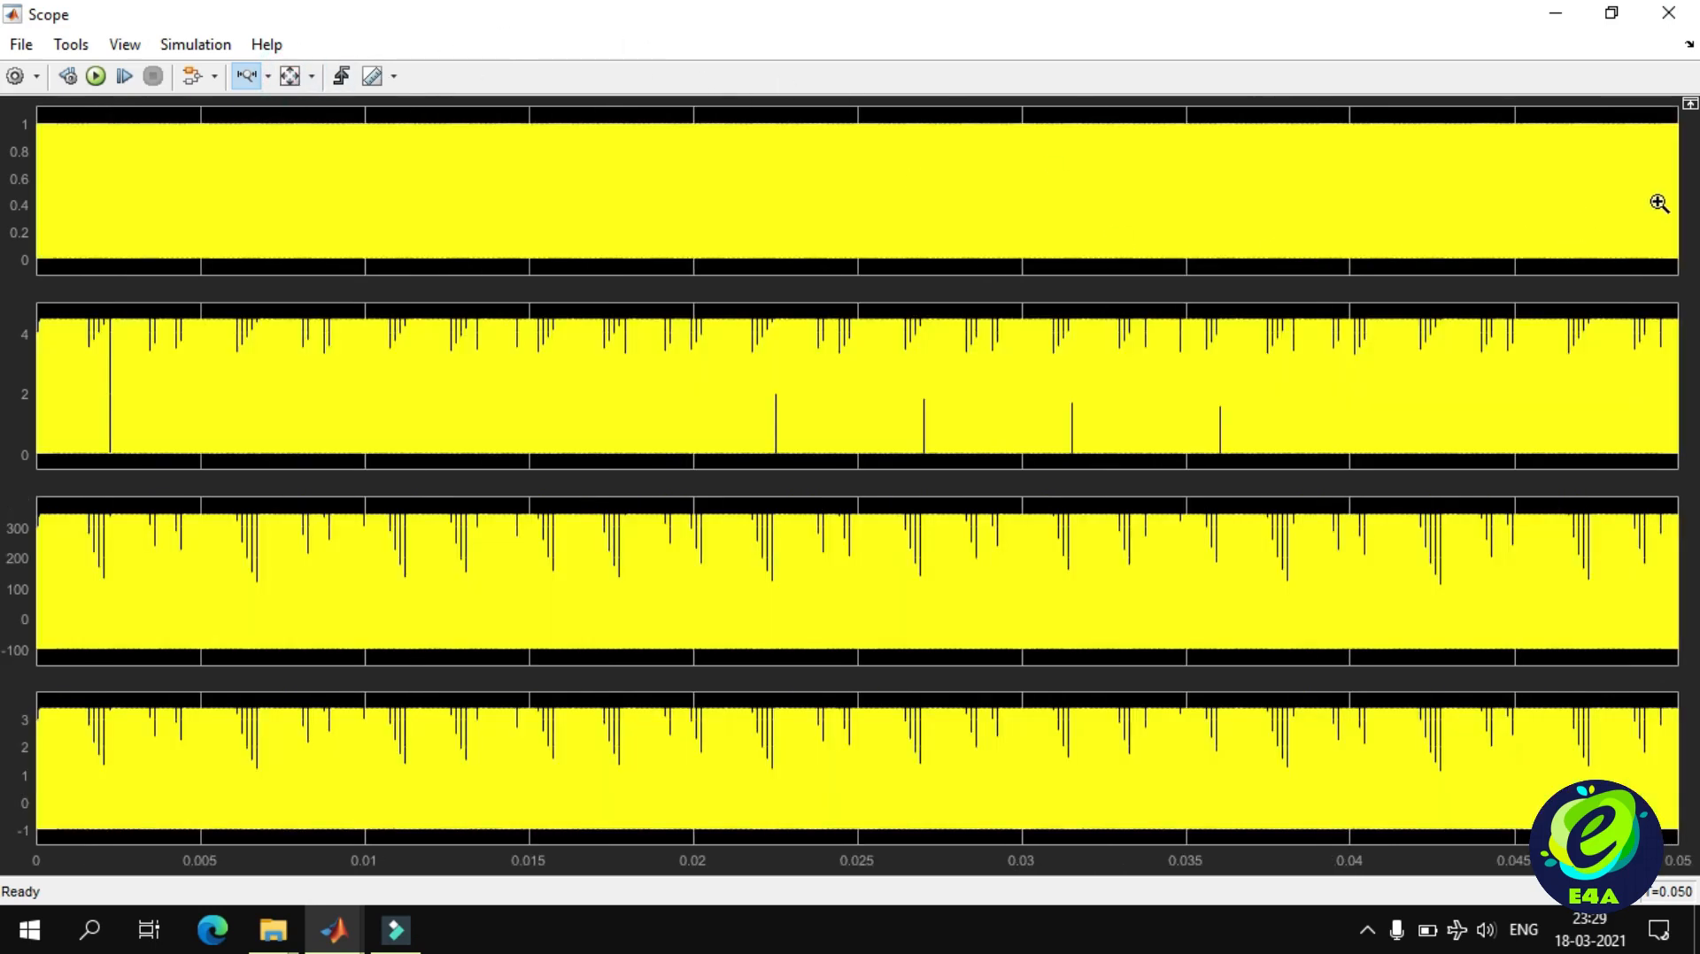
left_click_drag(1658, 203, 1549, 197)
left_click_drag(1662, 187, 1377, 180)
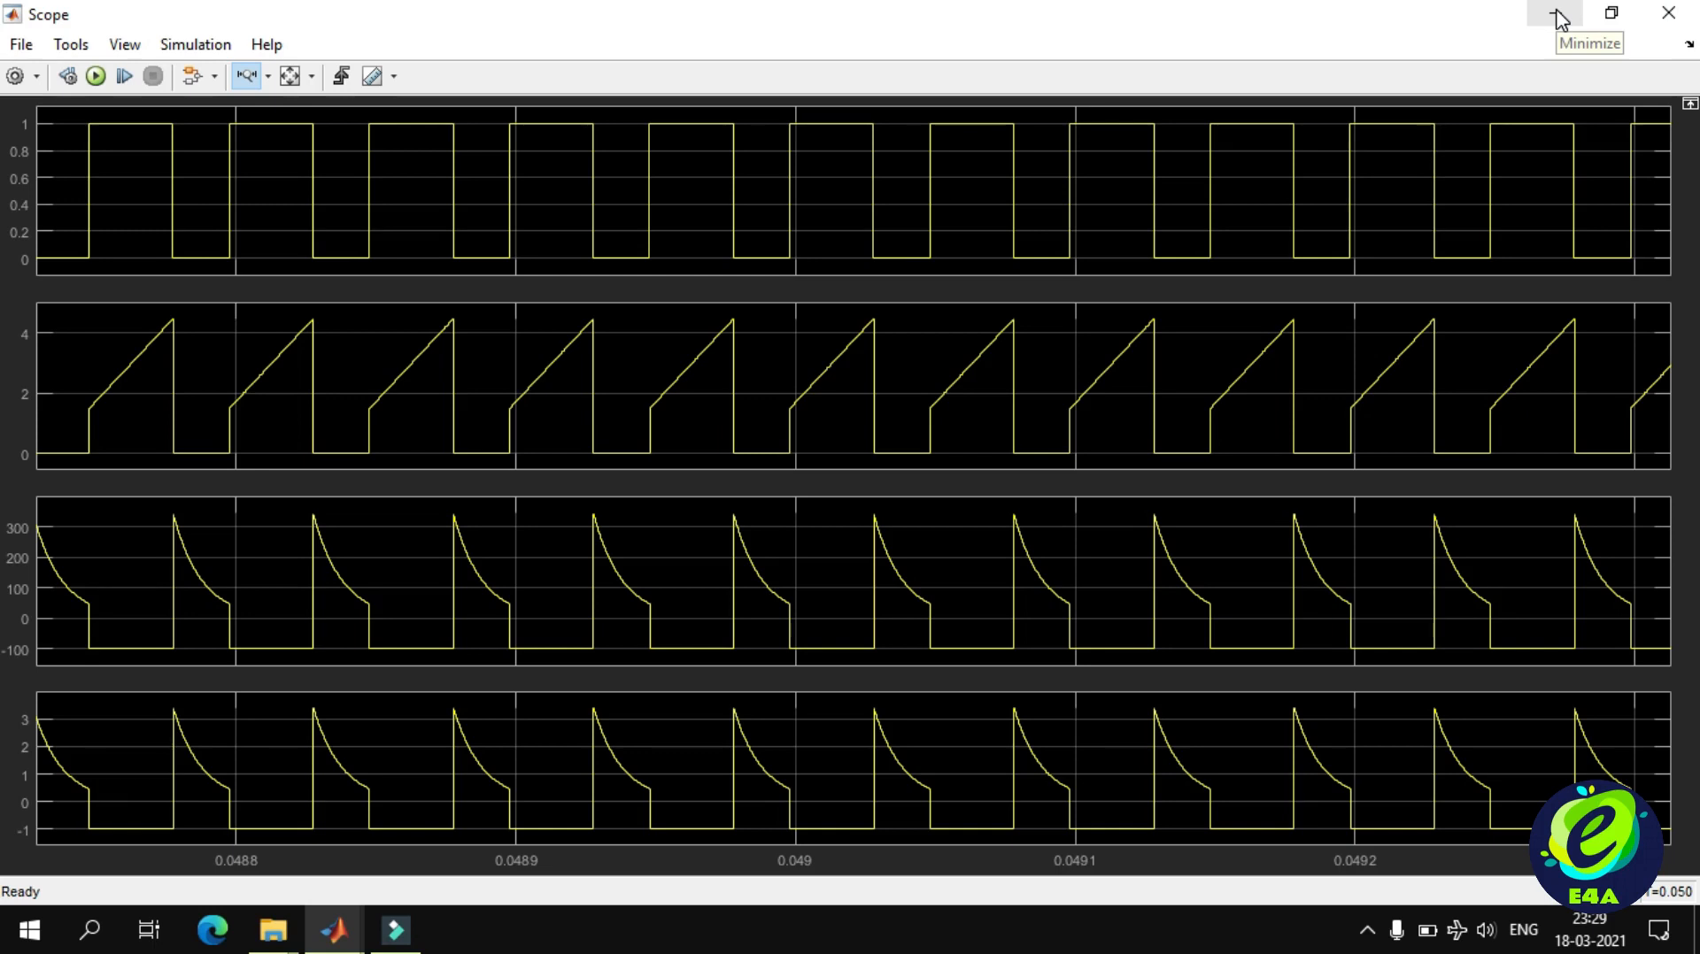
left_click(1558, 15)
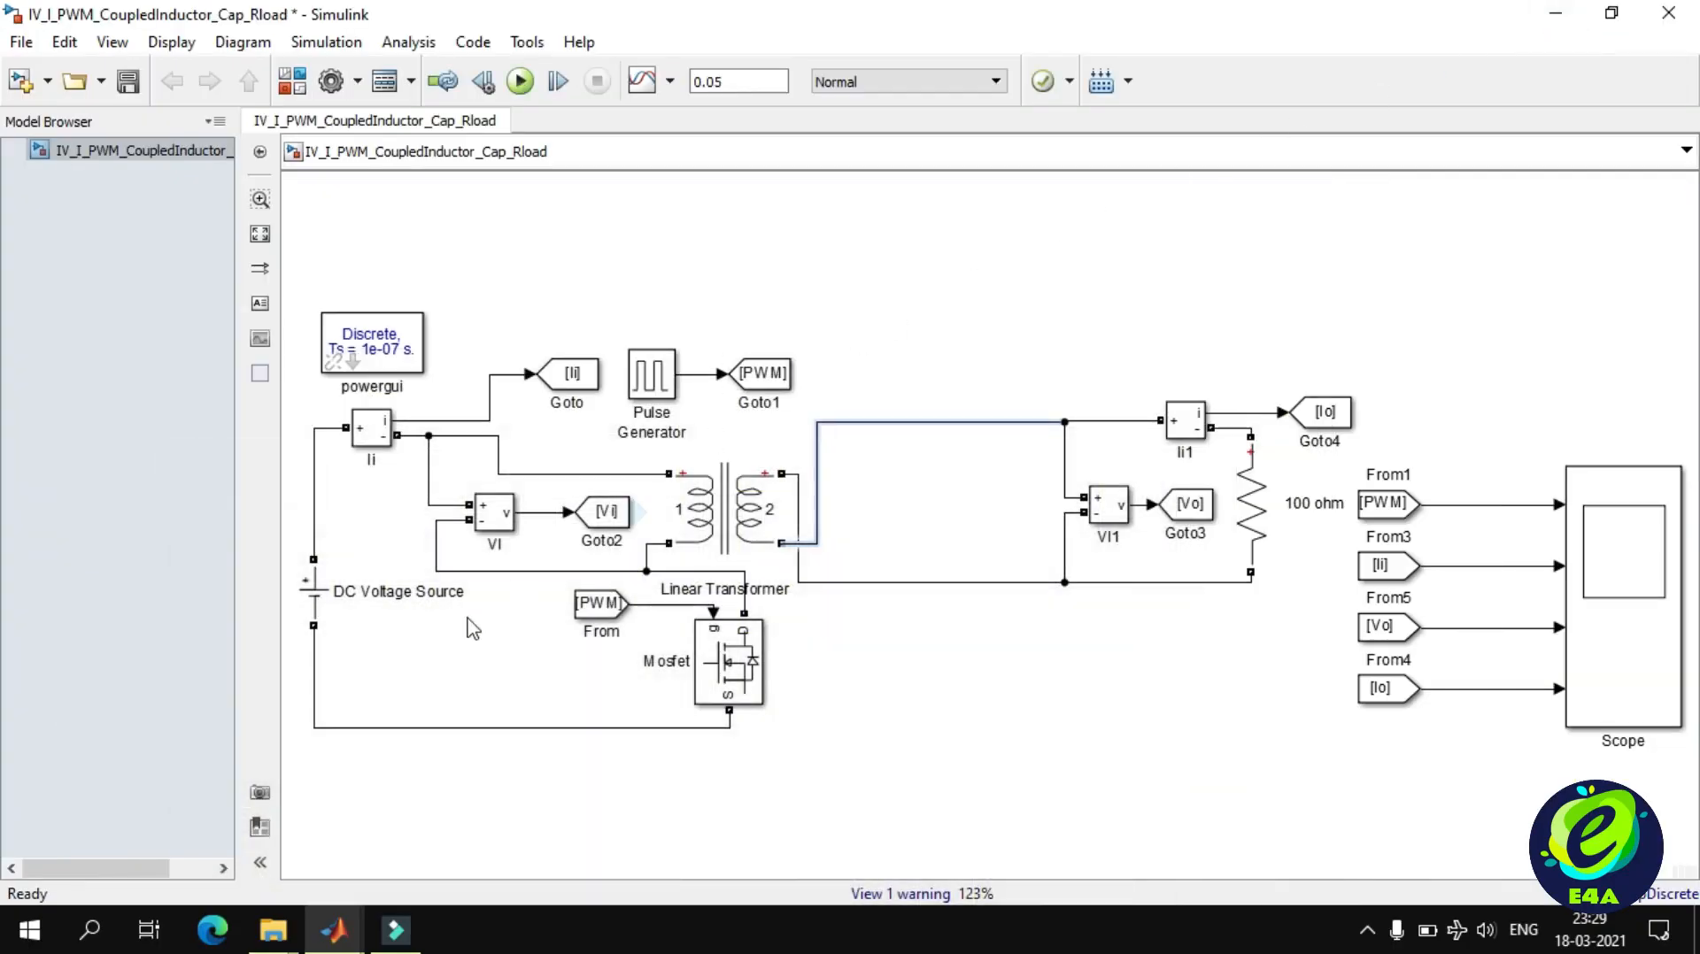
Search the Simulink library for "diode" and add the powerlib Power Electronics Diode block to the model.
left_click(331, 946)
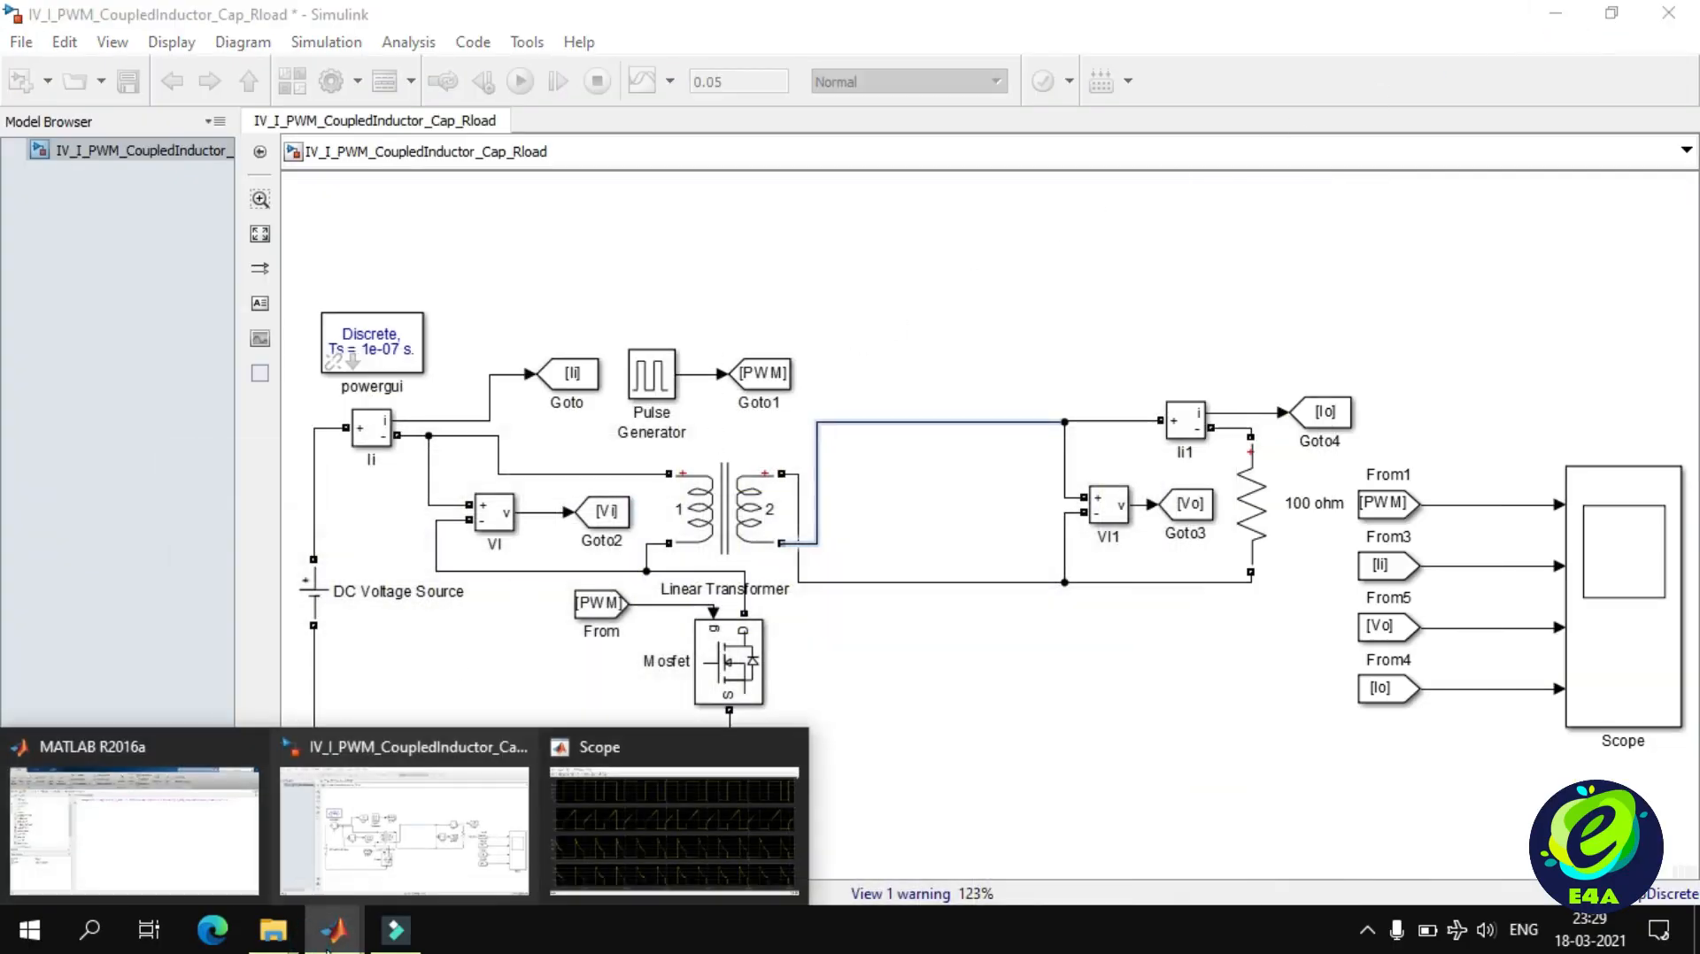
left_click(327, 949)
left_click(298, 76)
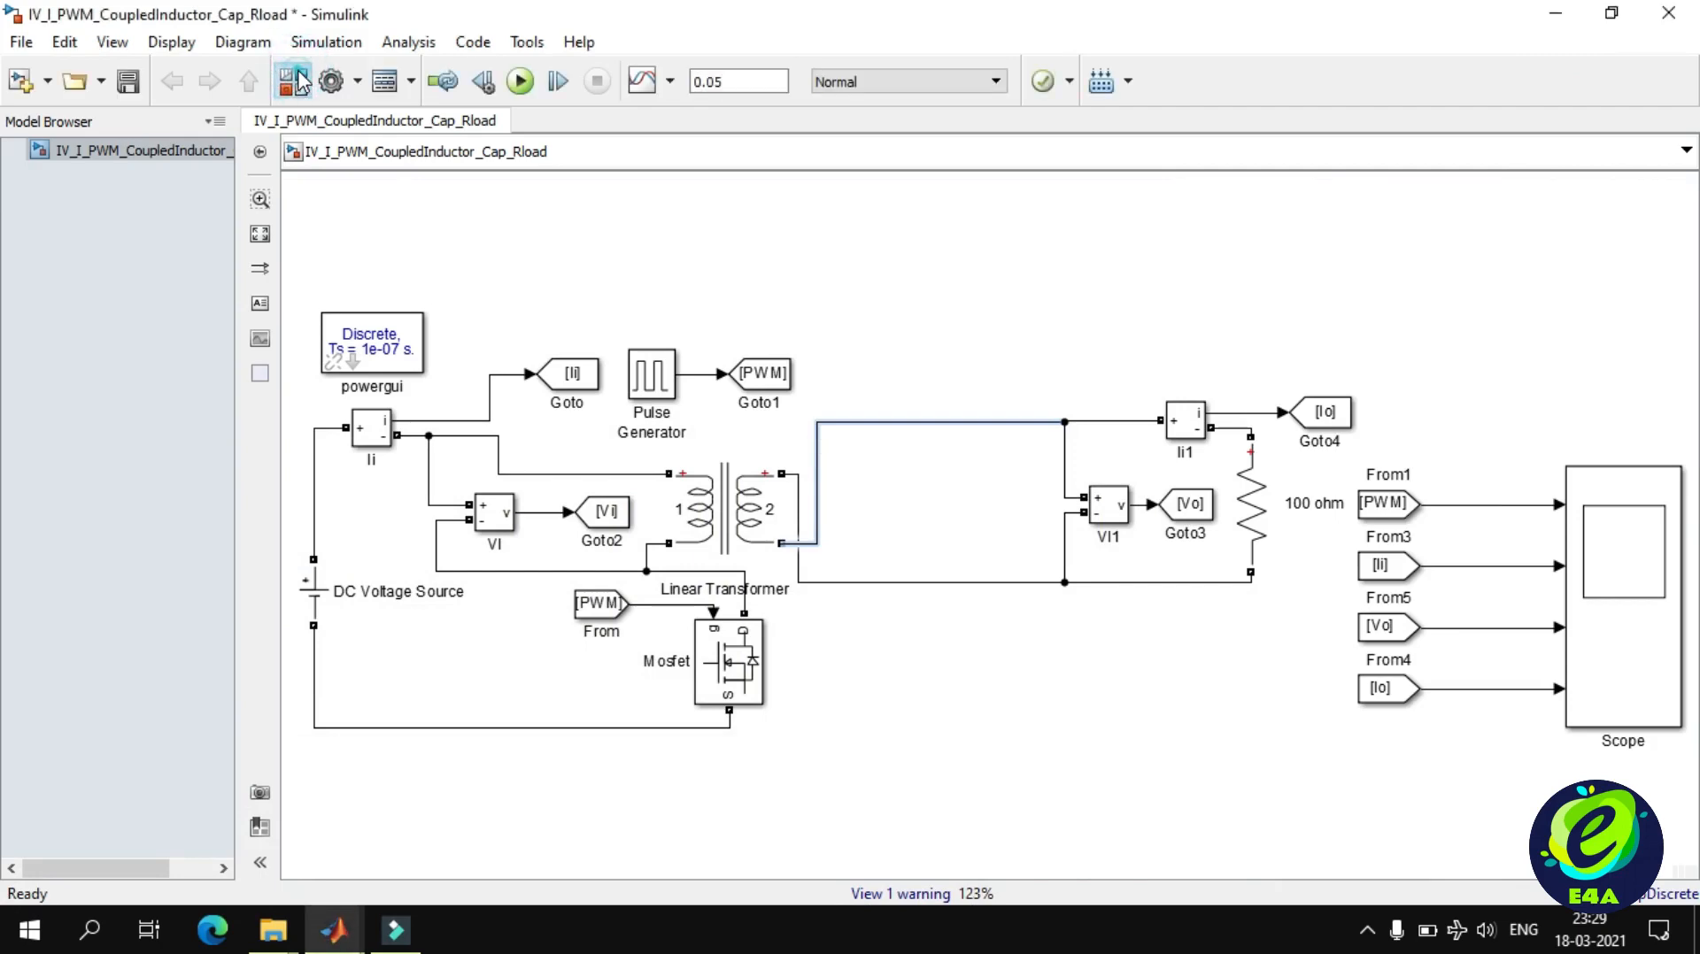
left_click(162, 46)
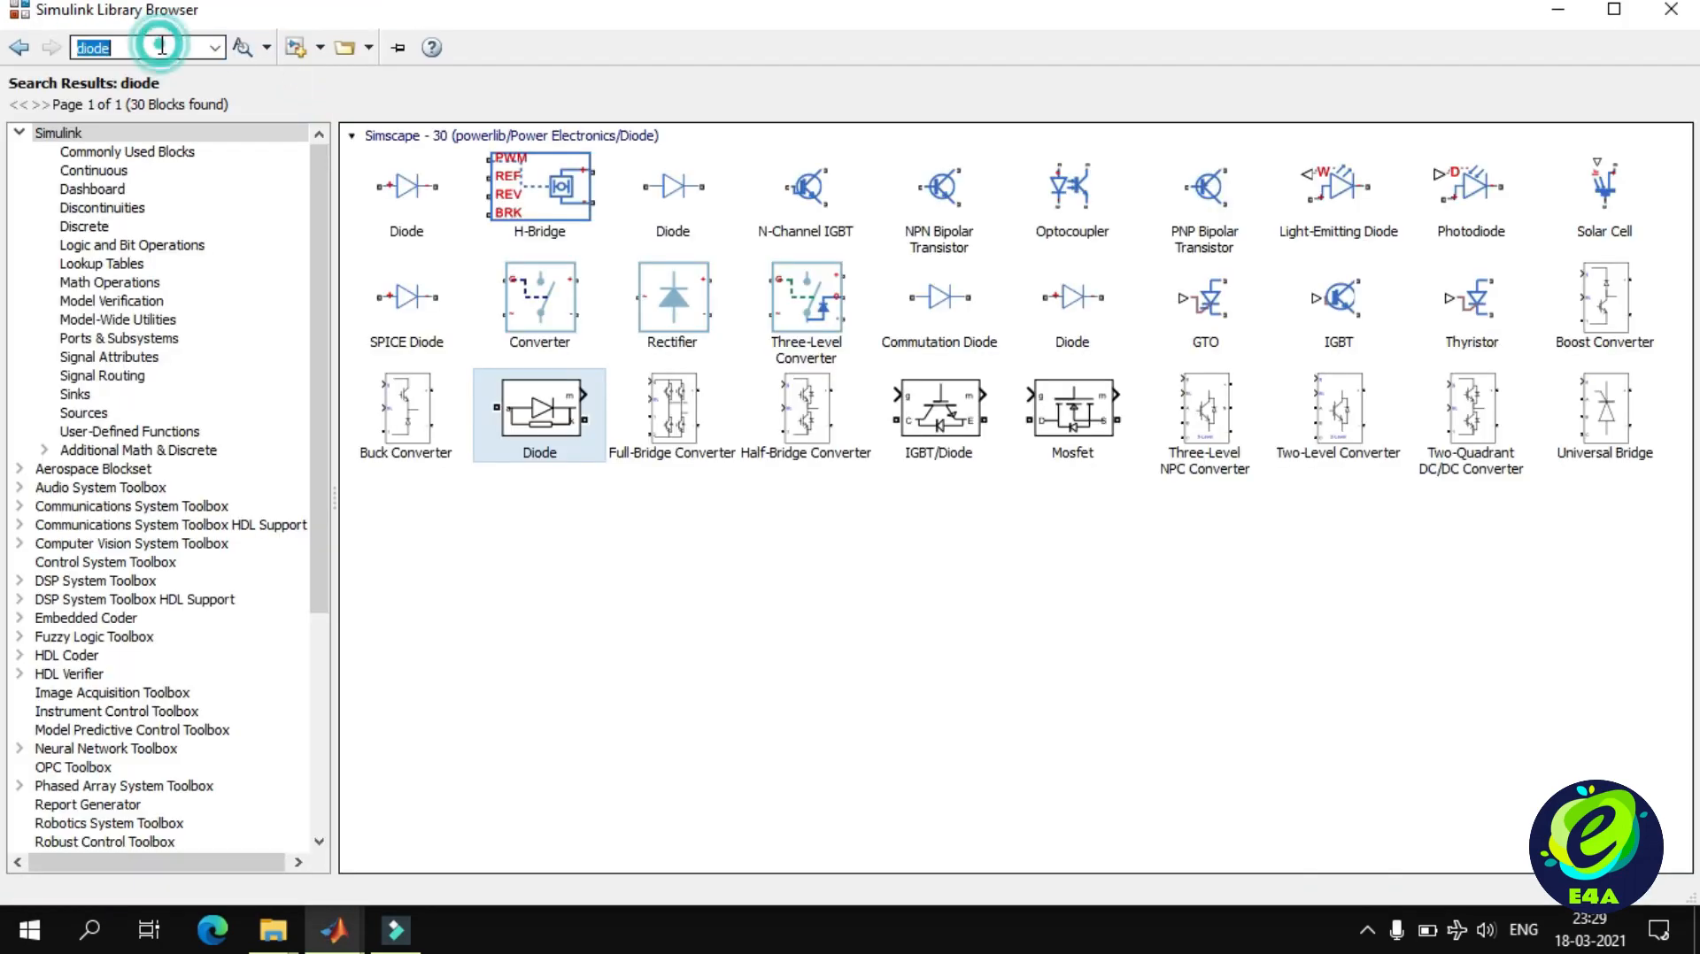
key("Return")
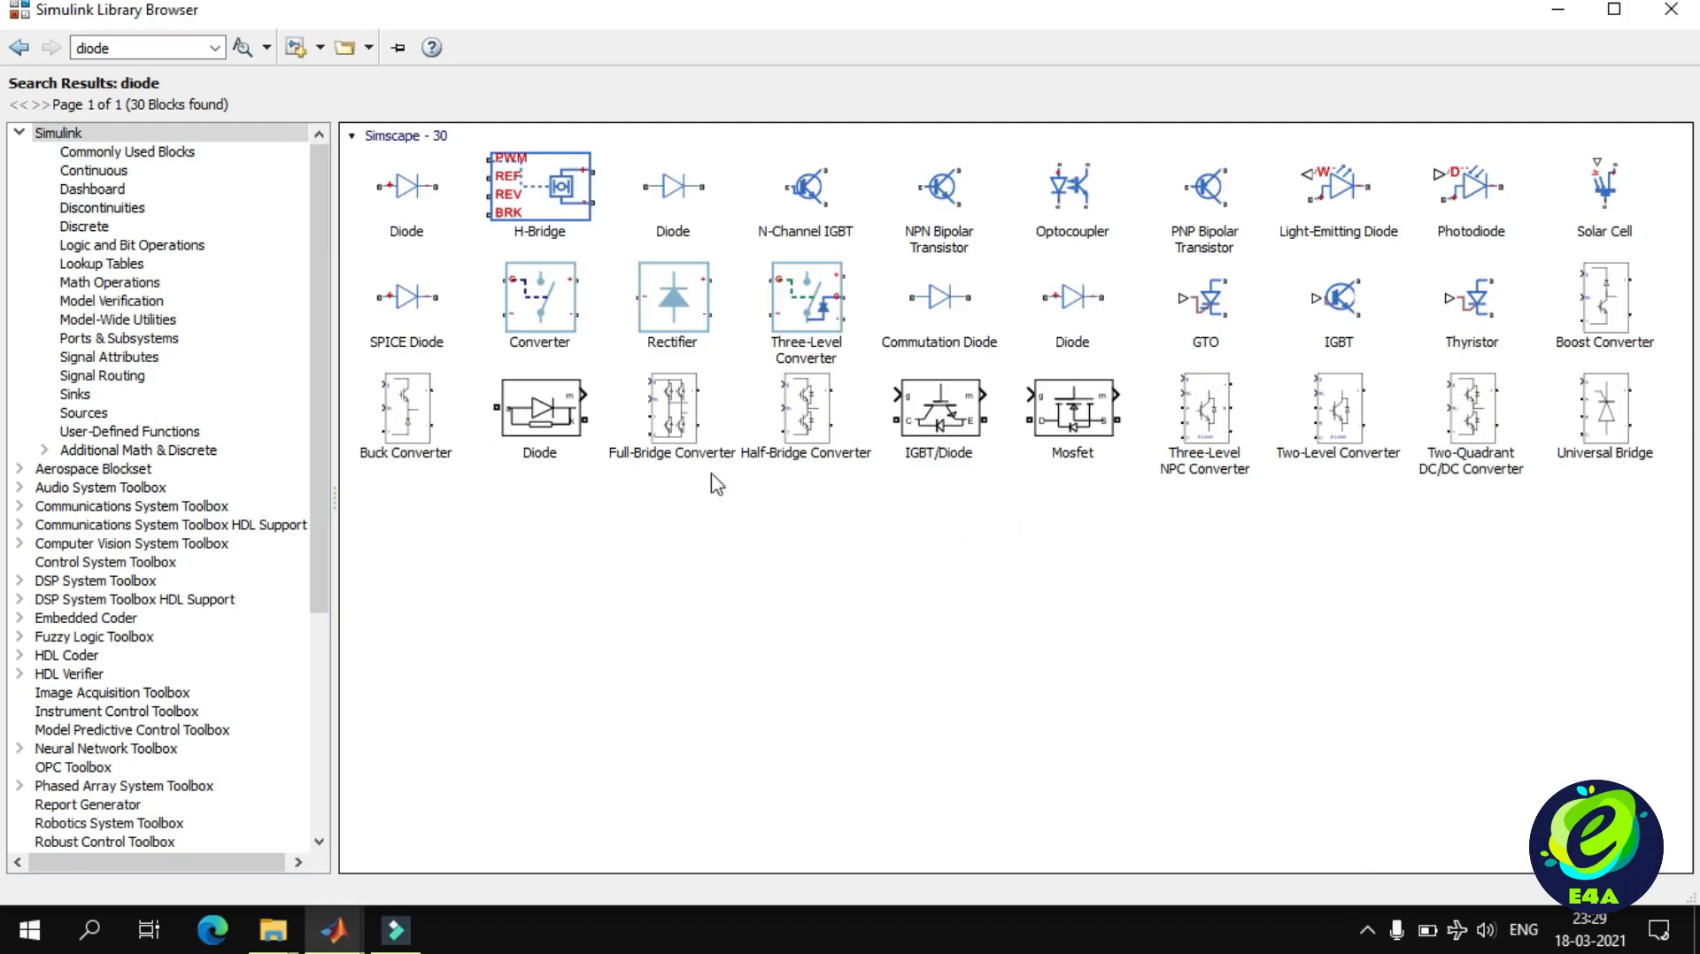
left_click(542, 407)
right_click(542, 407)
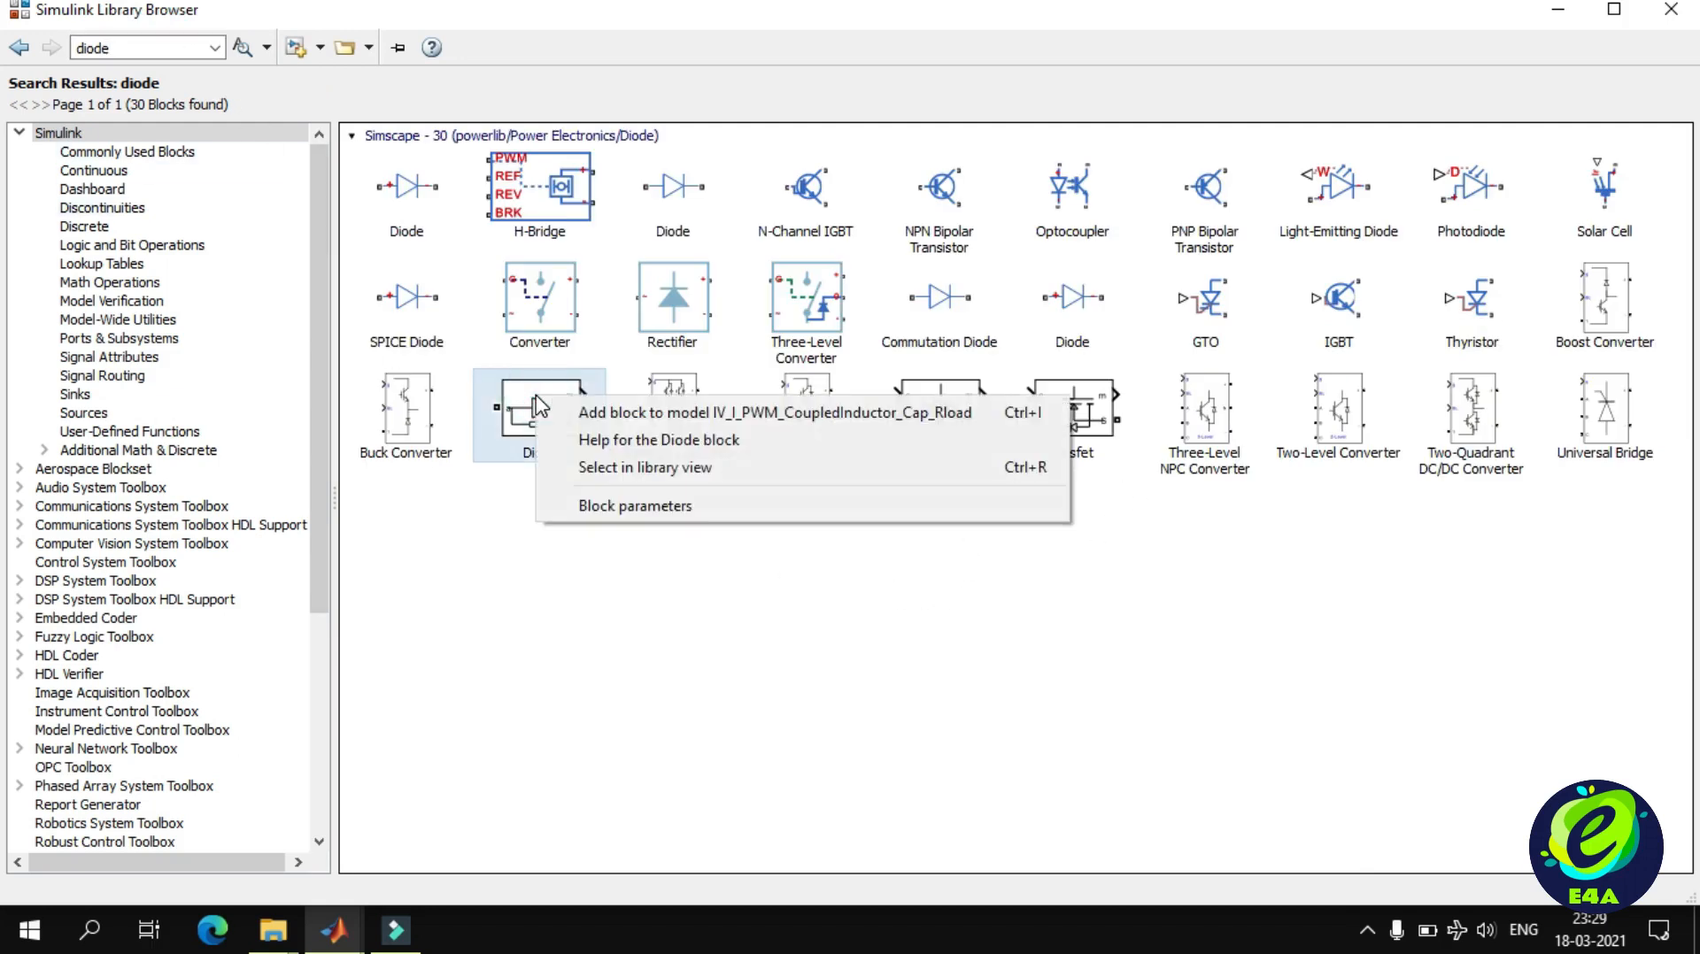
left_click(562, 412)
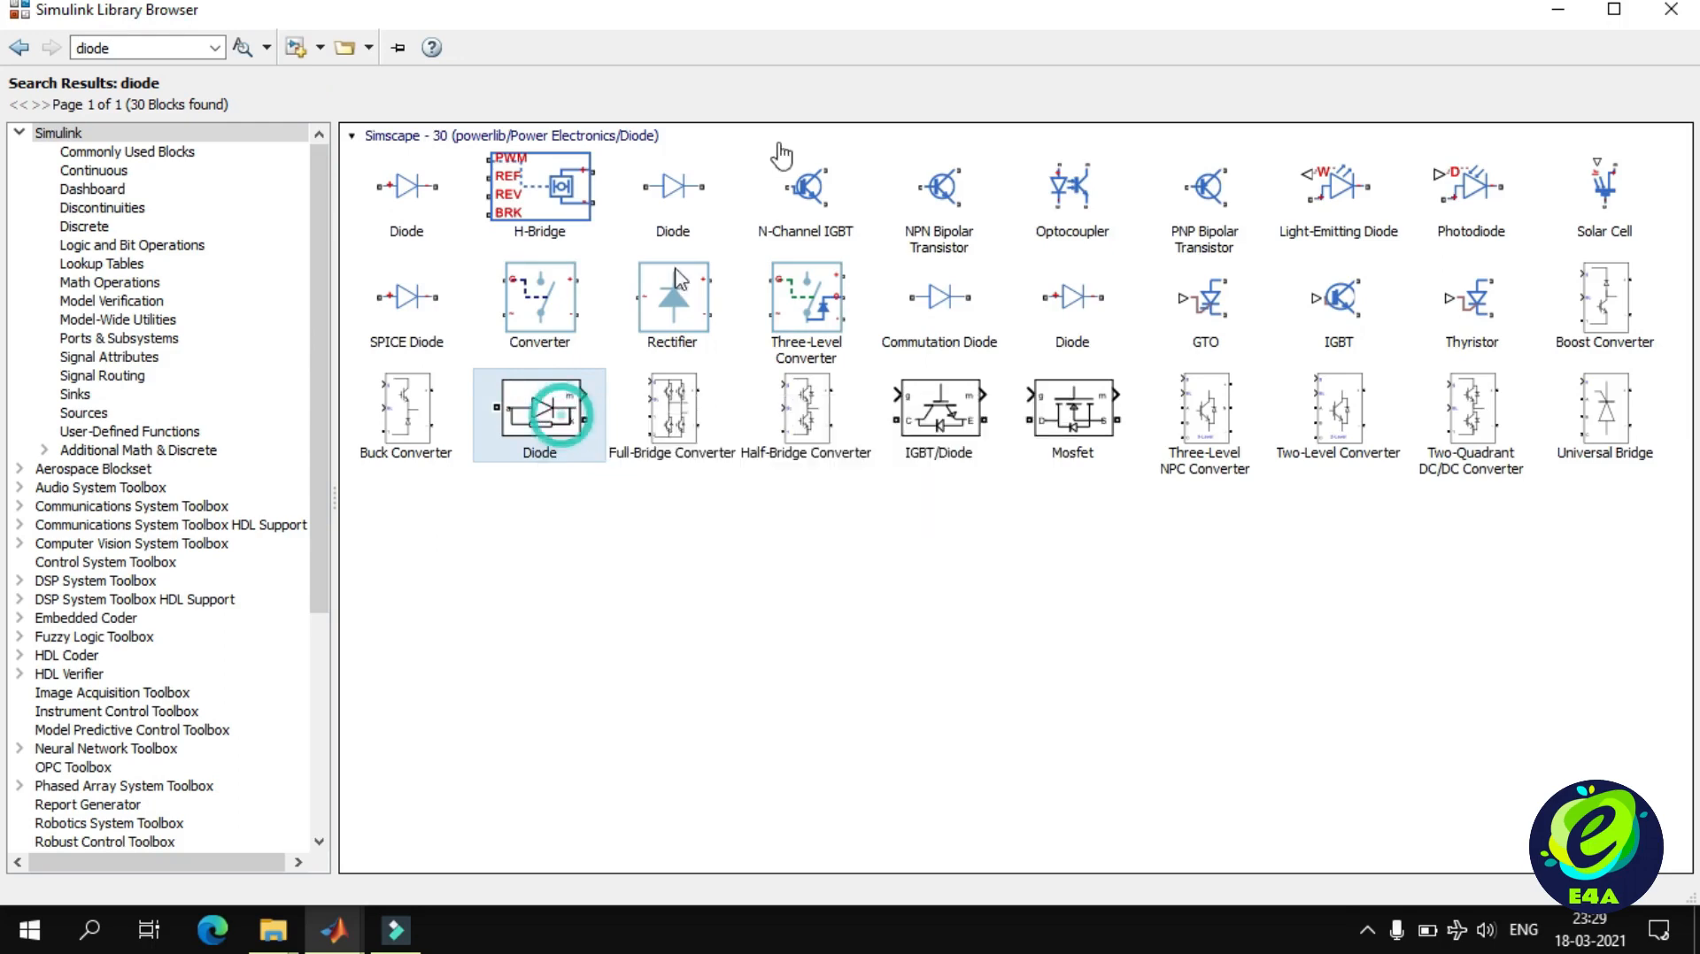
left_click(1613, 10)
left_click(1569, 12)
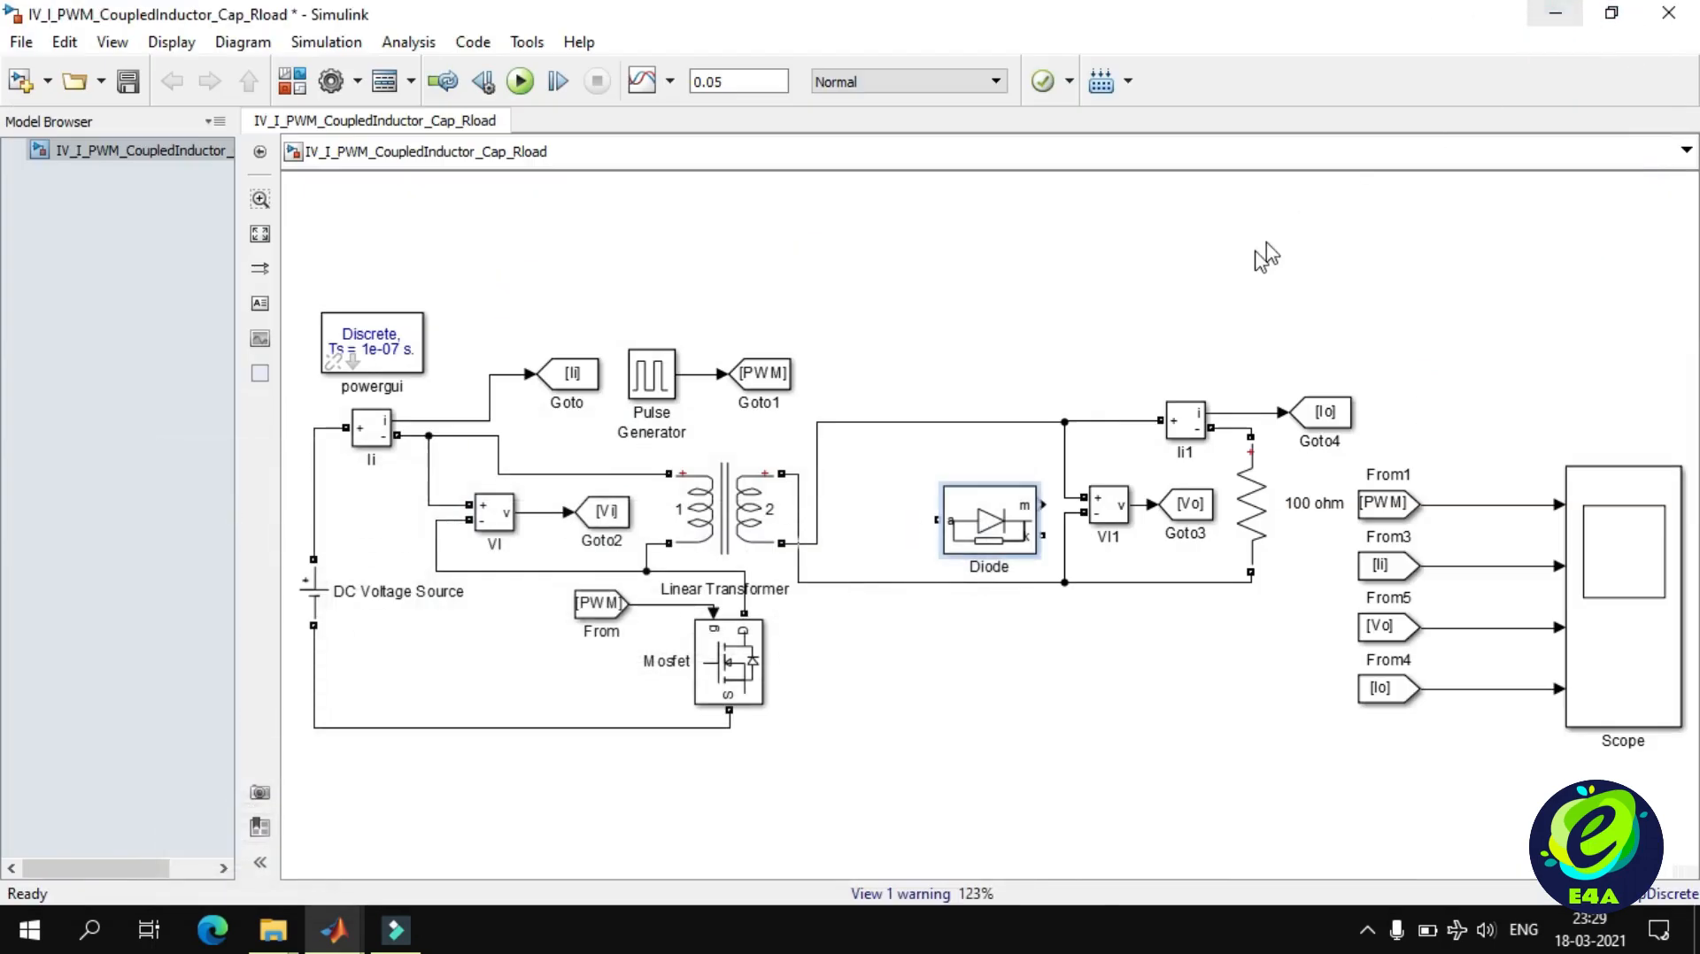
Turn off the measurement port in the Diode block's parameters.
double_click(996, 527)
scroll(1148, 591, "down", 3)
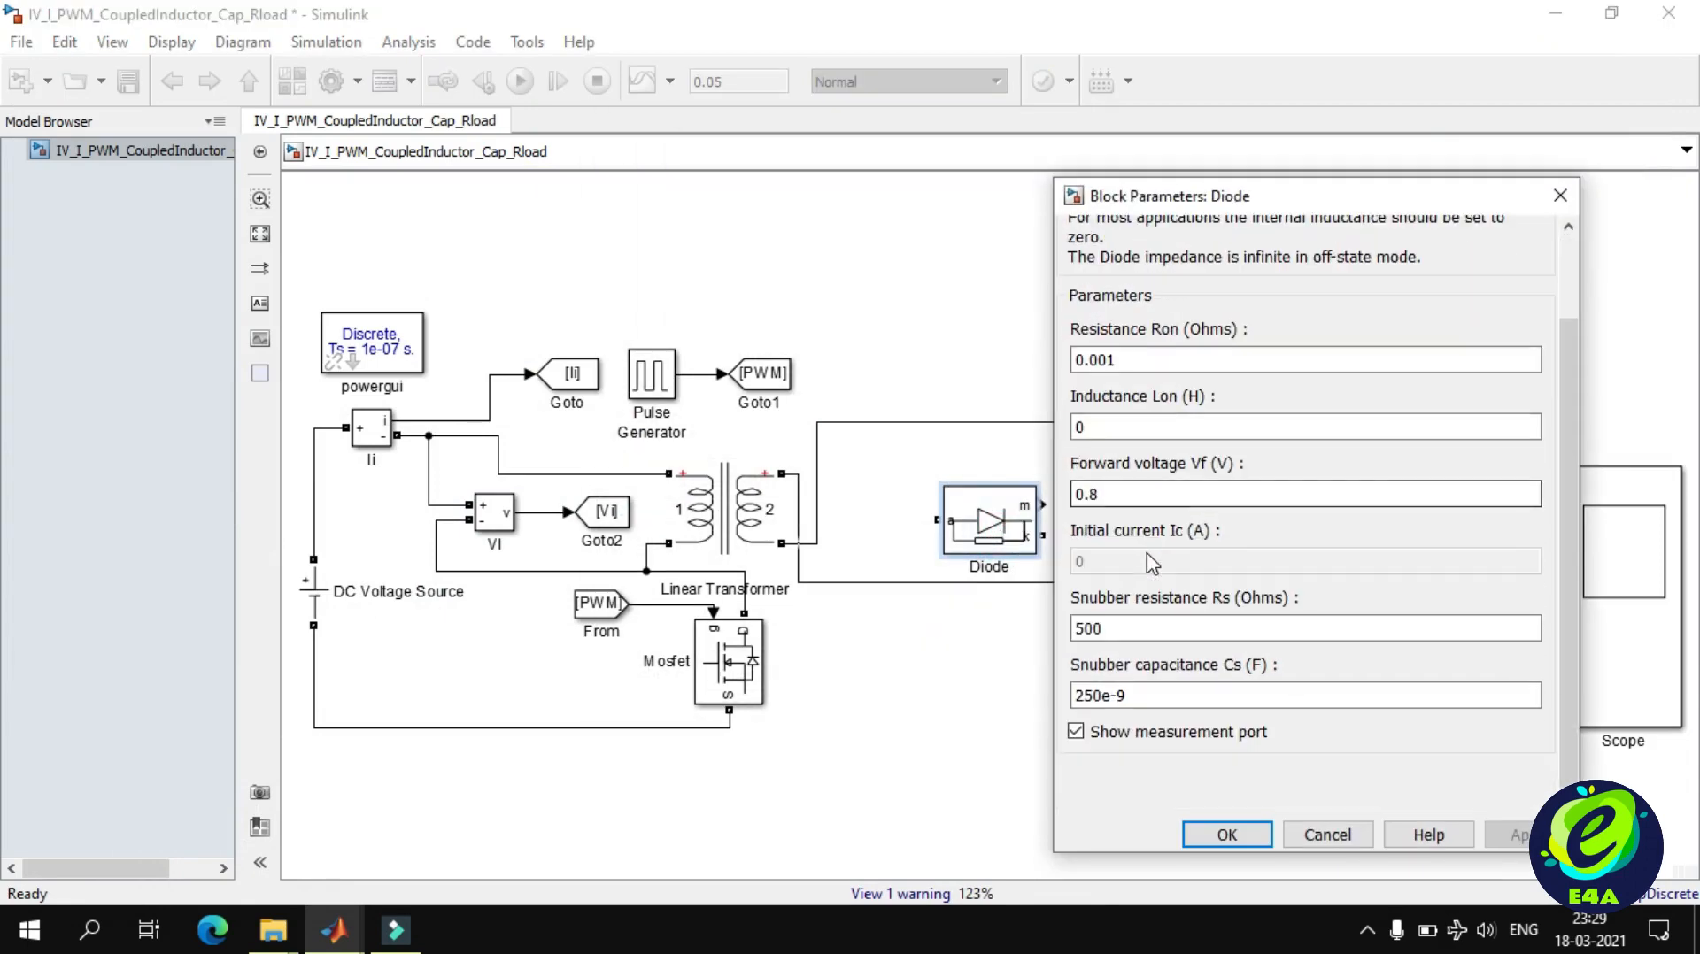
left_click(1140, 734)
left_click(1222, 836)
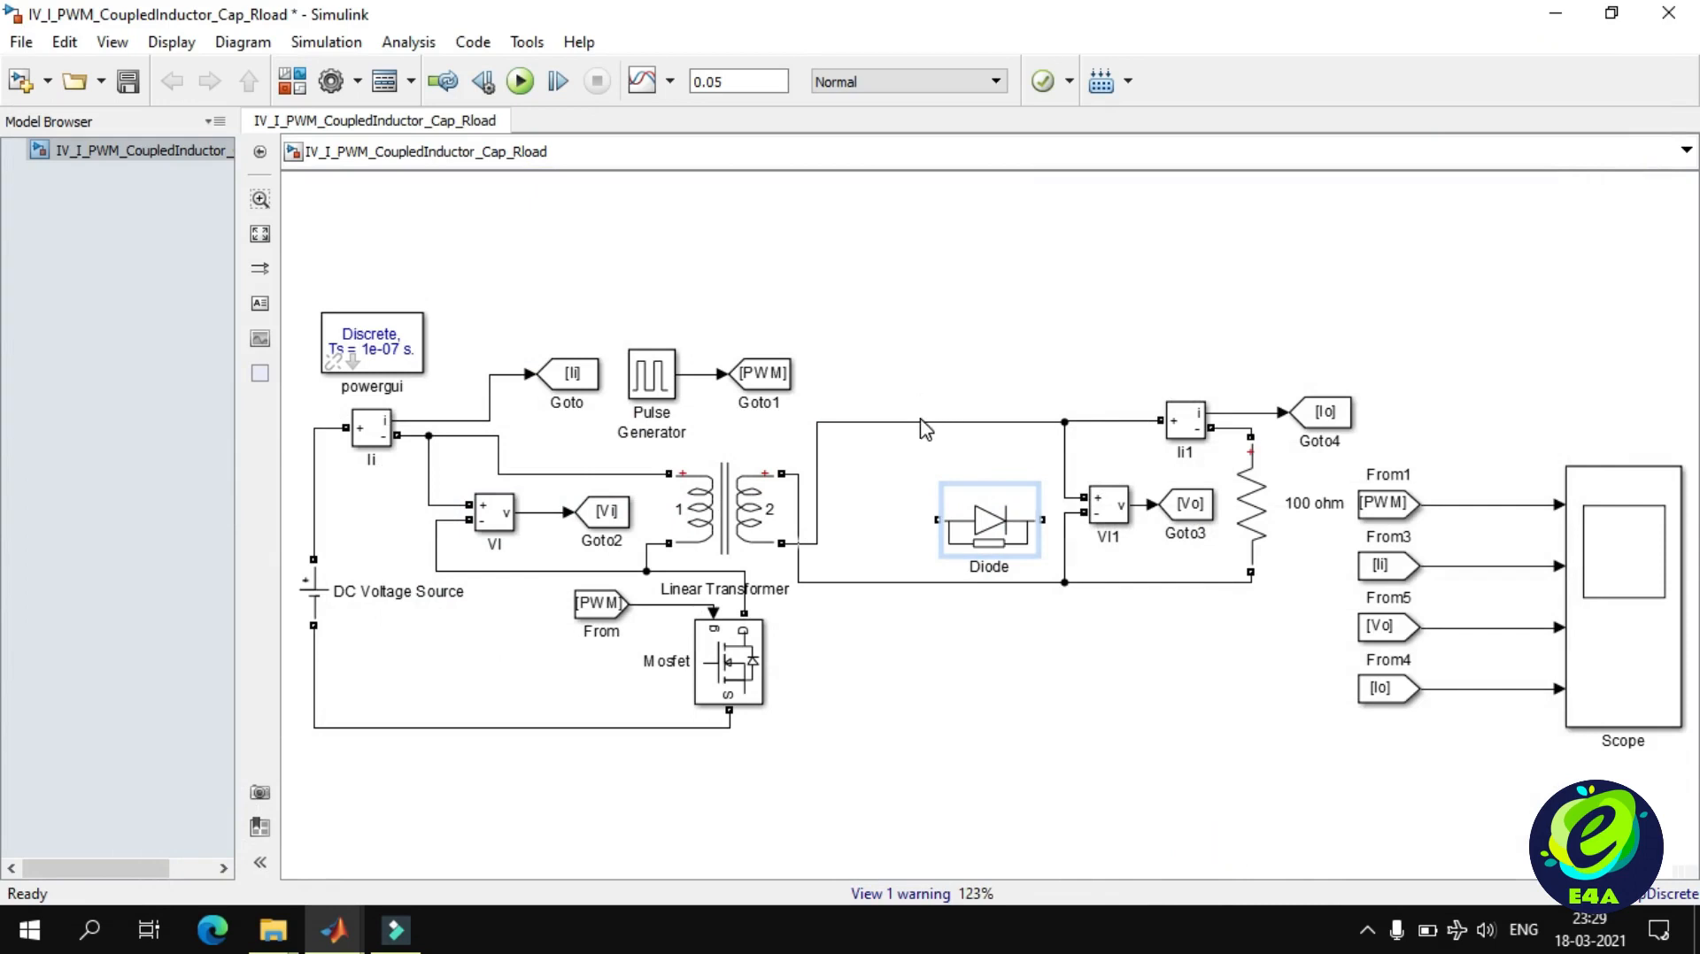
Replace the positive output wire with the diode in series, anode to the transformer's lower secondary terminal and cathode to the load-side node.
left_click(923, 423)
key("Delete")
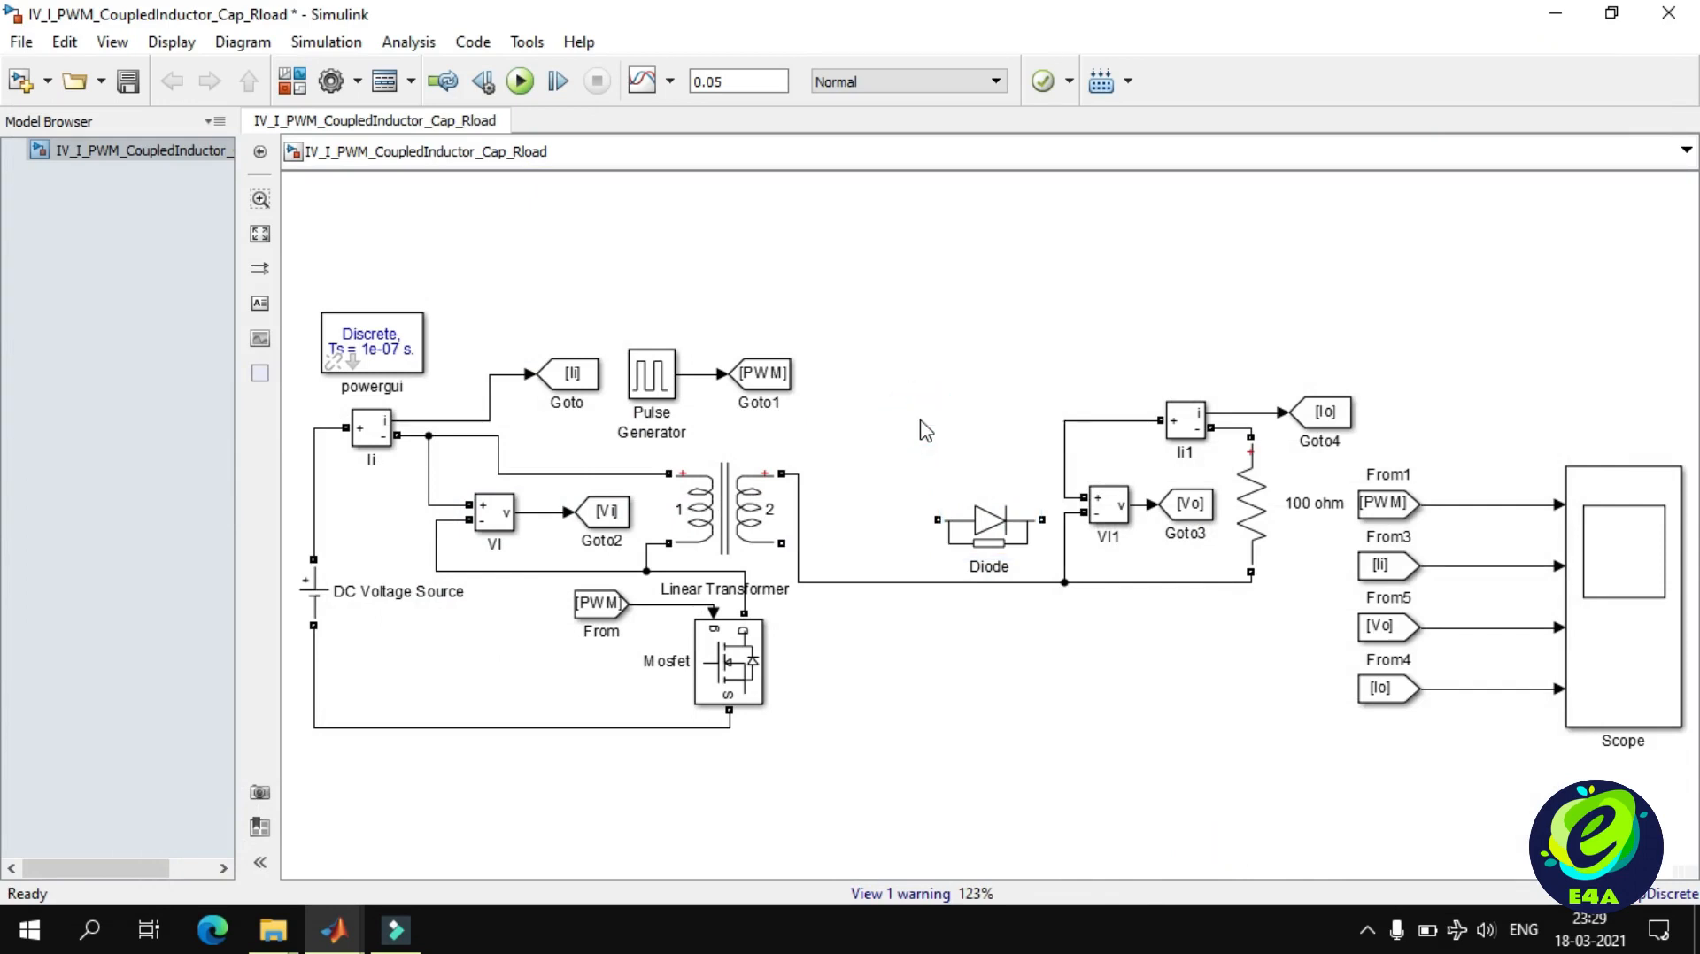
left_click(973, 527)
left_click_drag(974, 527, 1059, 419)
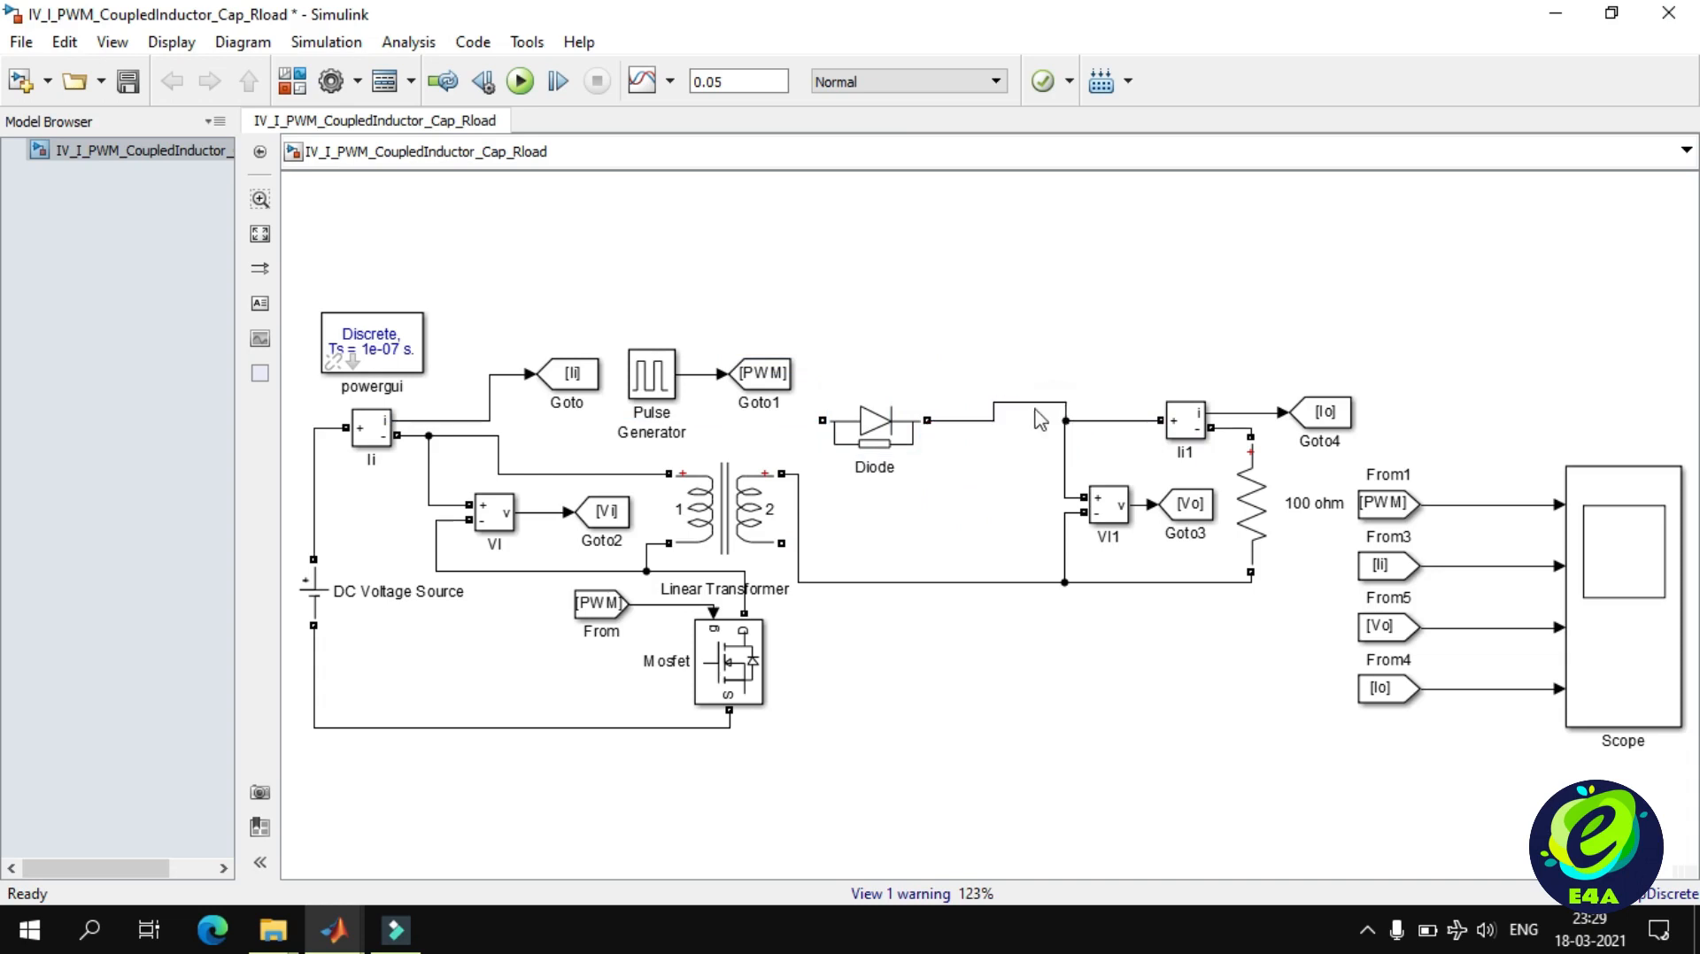
left_click(883, 430)
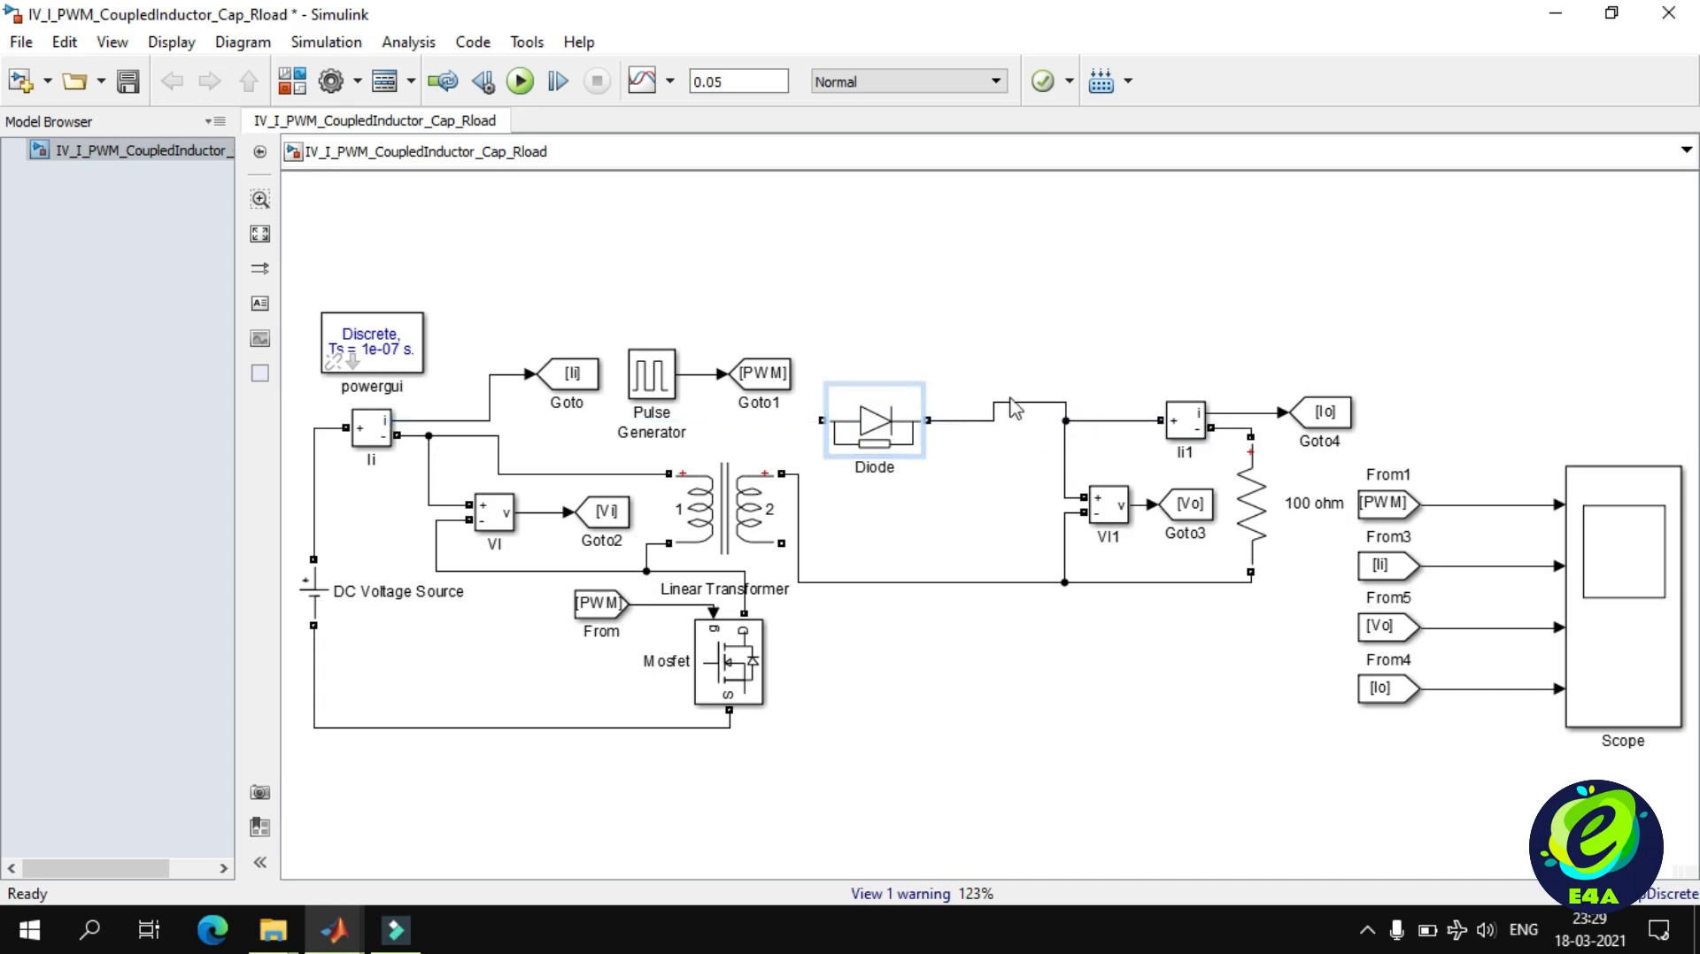
left_click_drag(1013, 403, 1023, 421)
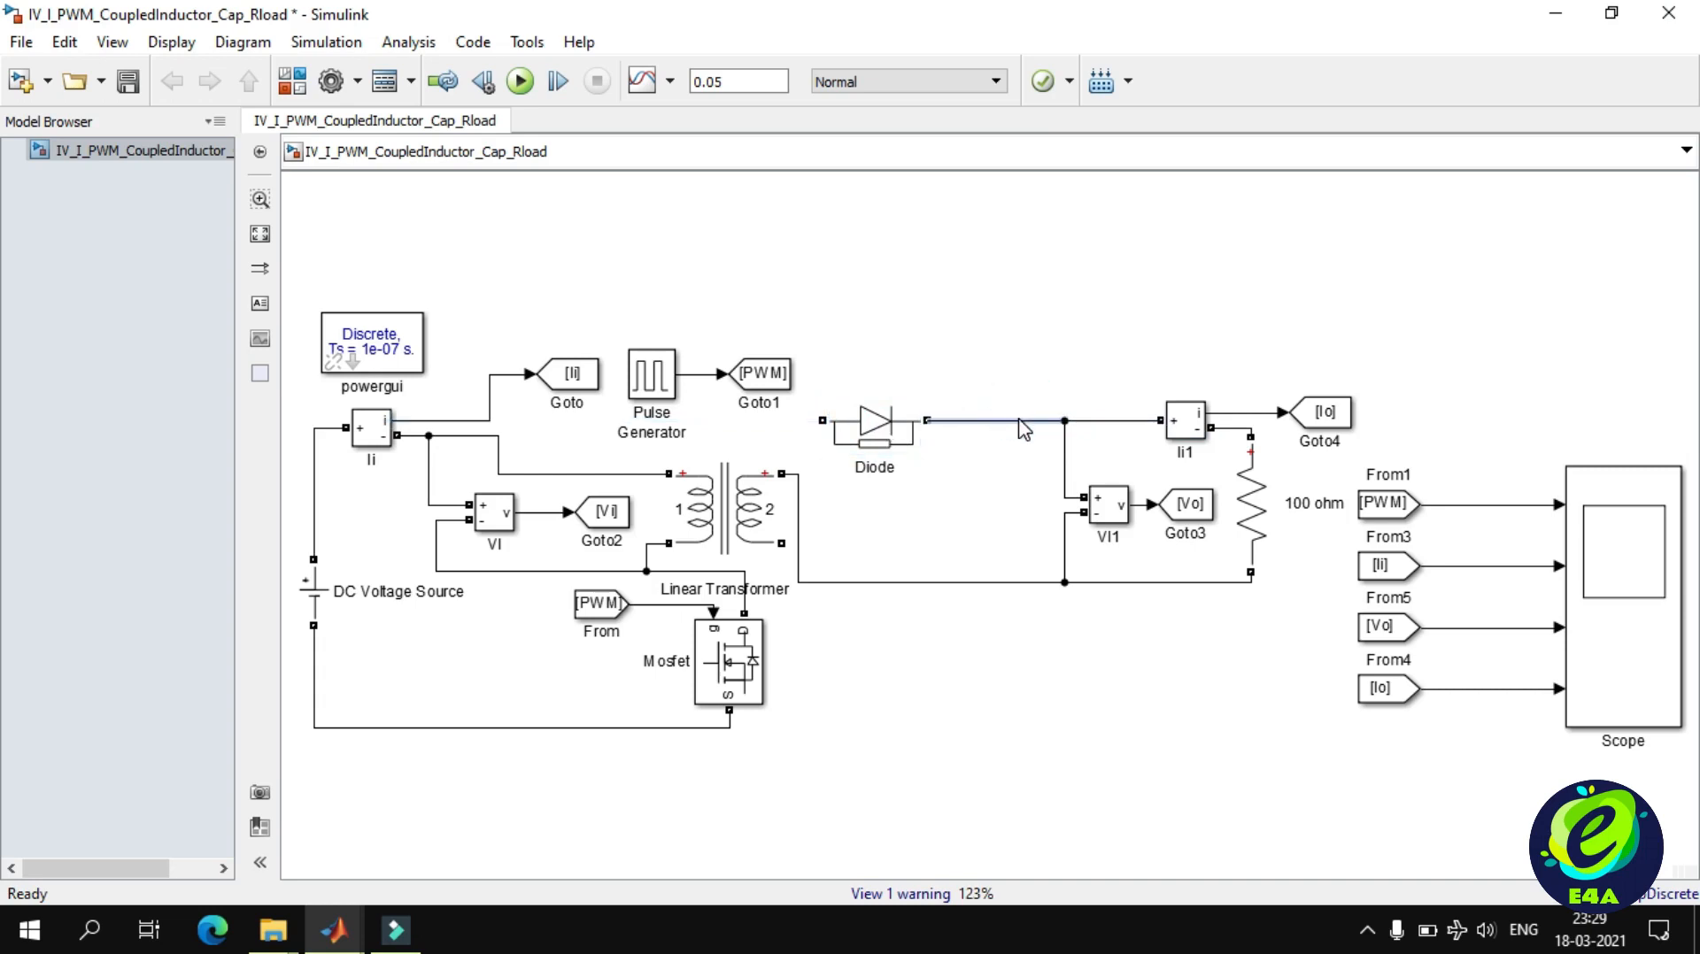
left_click(820, 421)
left_click_drag(821, 421, 783, 543)
Run the simulation with the diode in place and examine the scope waveforms between about 0.0491 and 0.0496 s.
left_click(520, 81)
double_click(1606, 558)
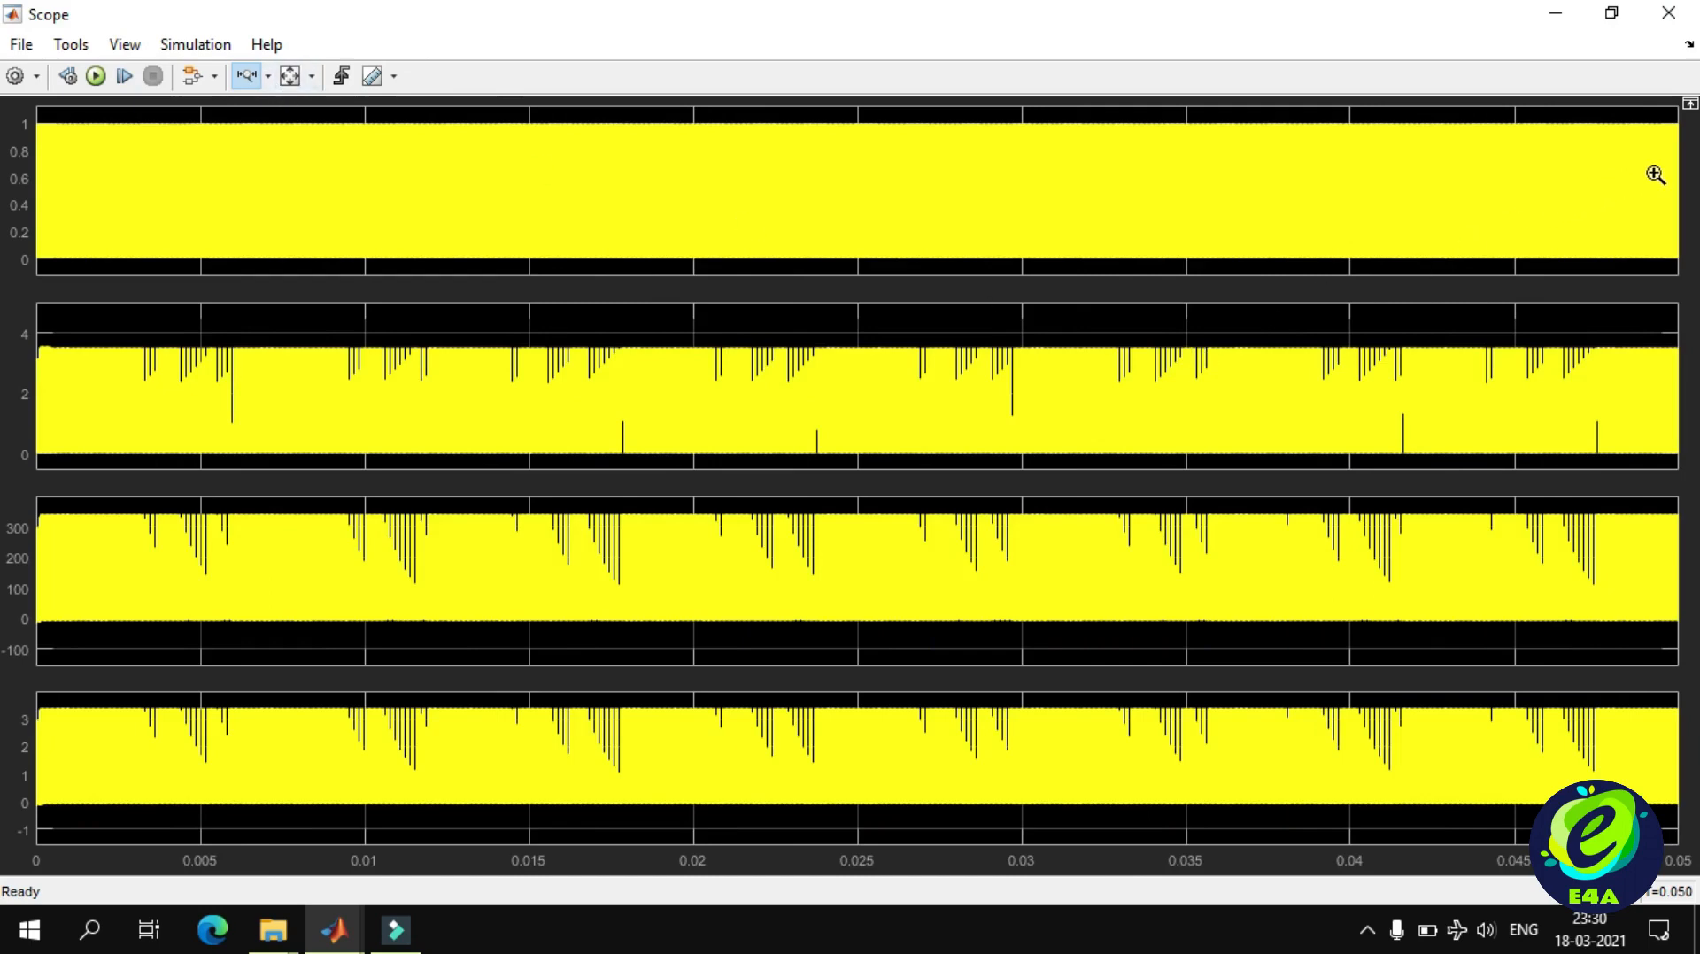
left_click_drag(1661, 171, 1112, 168)
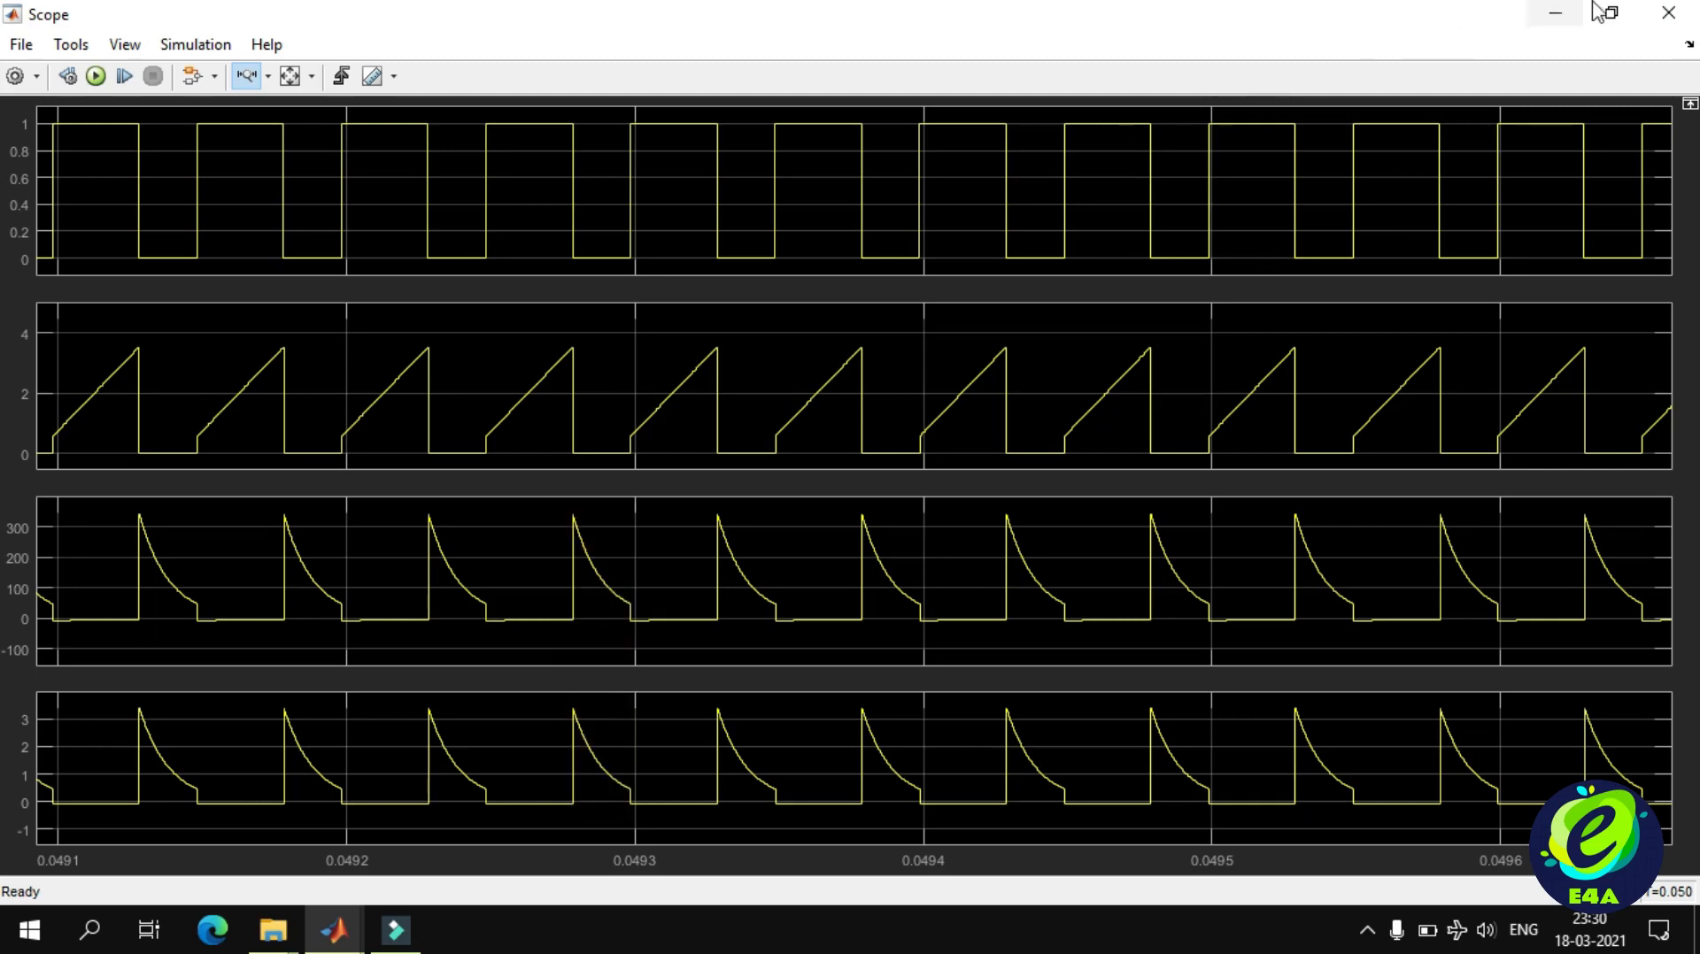
left_click(1558, 12)
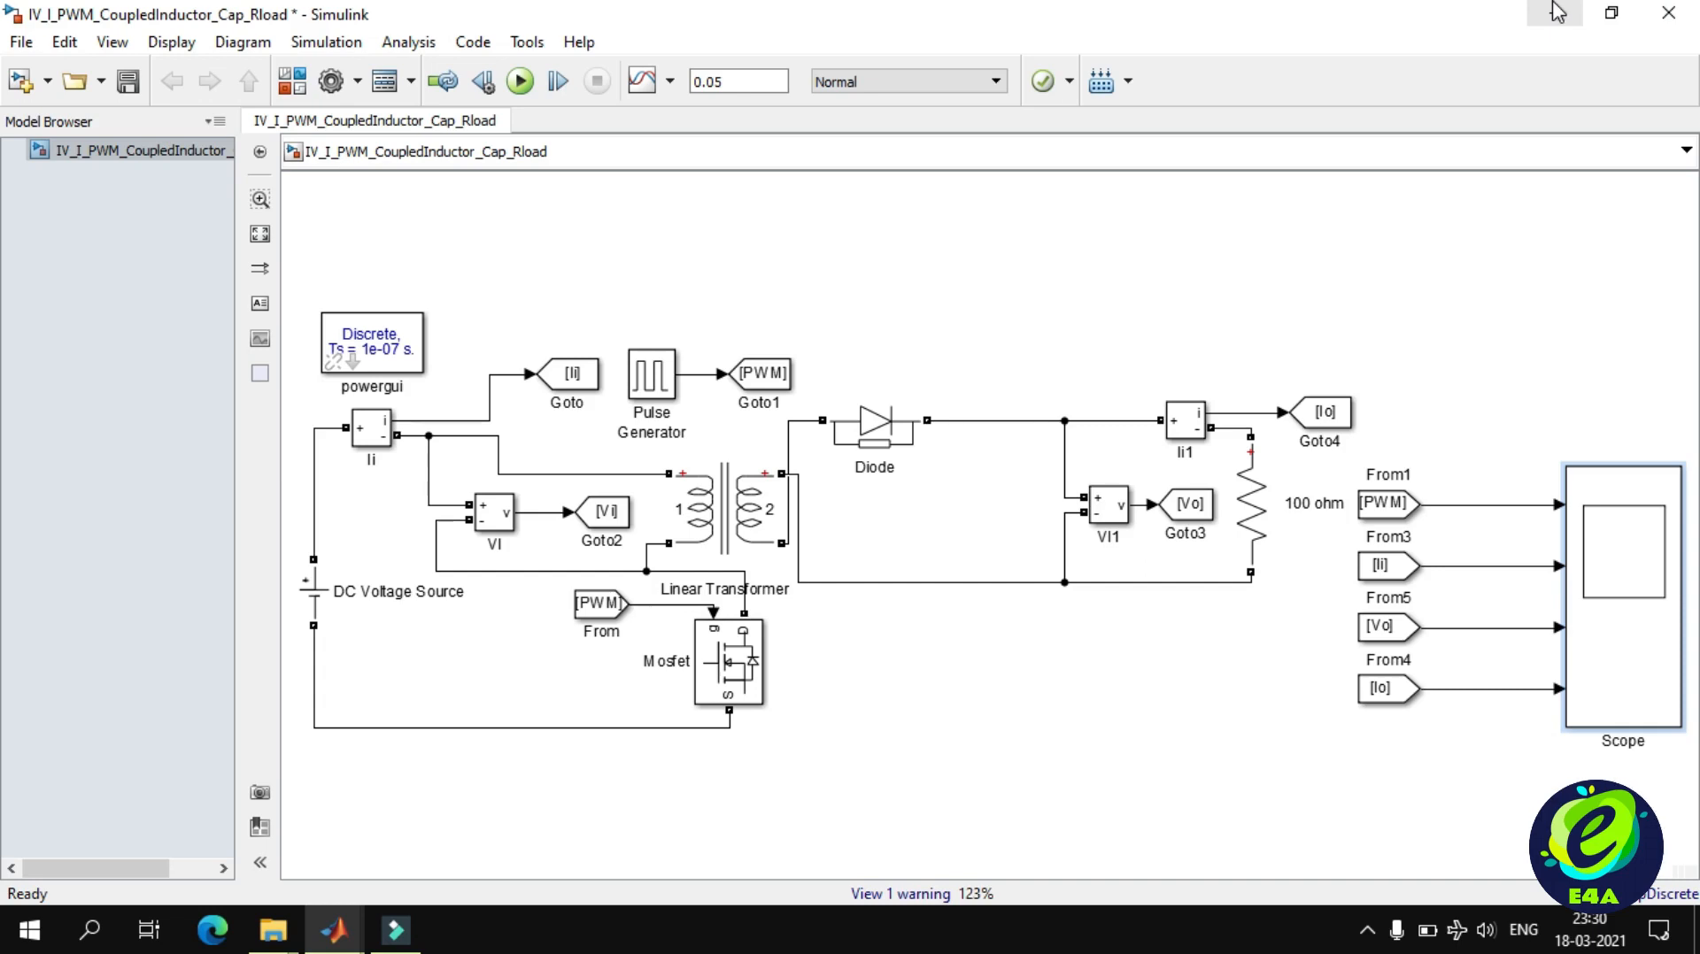
Duplicate the 100 ohm load resistor and place the copy between the diode and the output voltage measurement VI1.
left_click(1323, 453)
left_click(1263, 488)
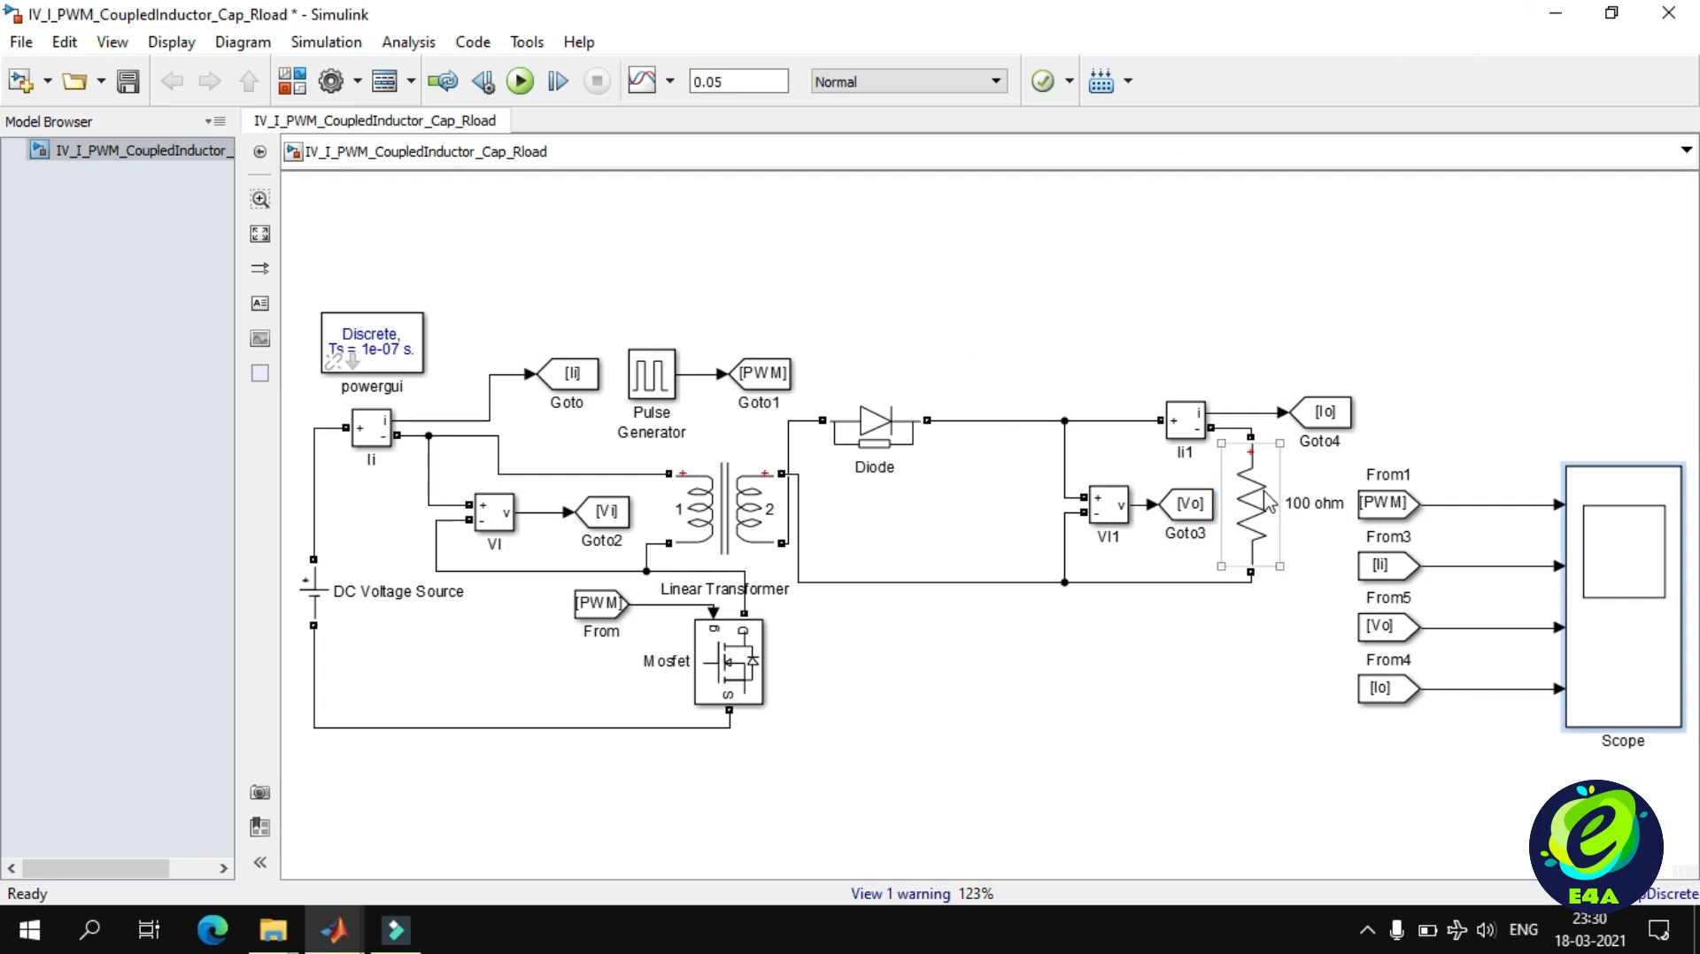
key("ctrl+c")
key("ctrl+v")
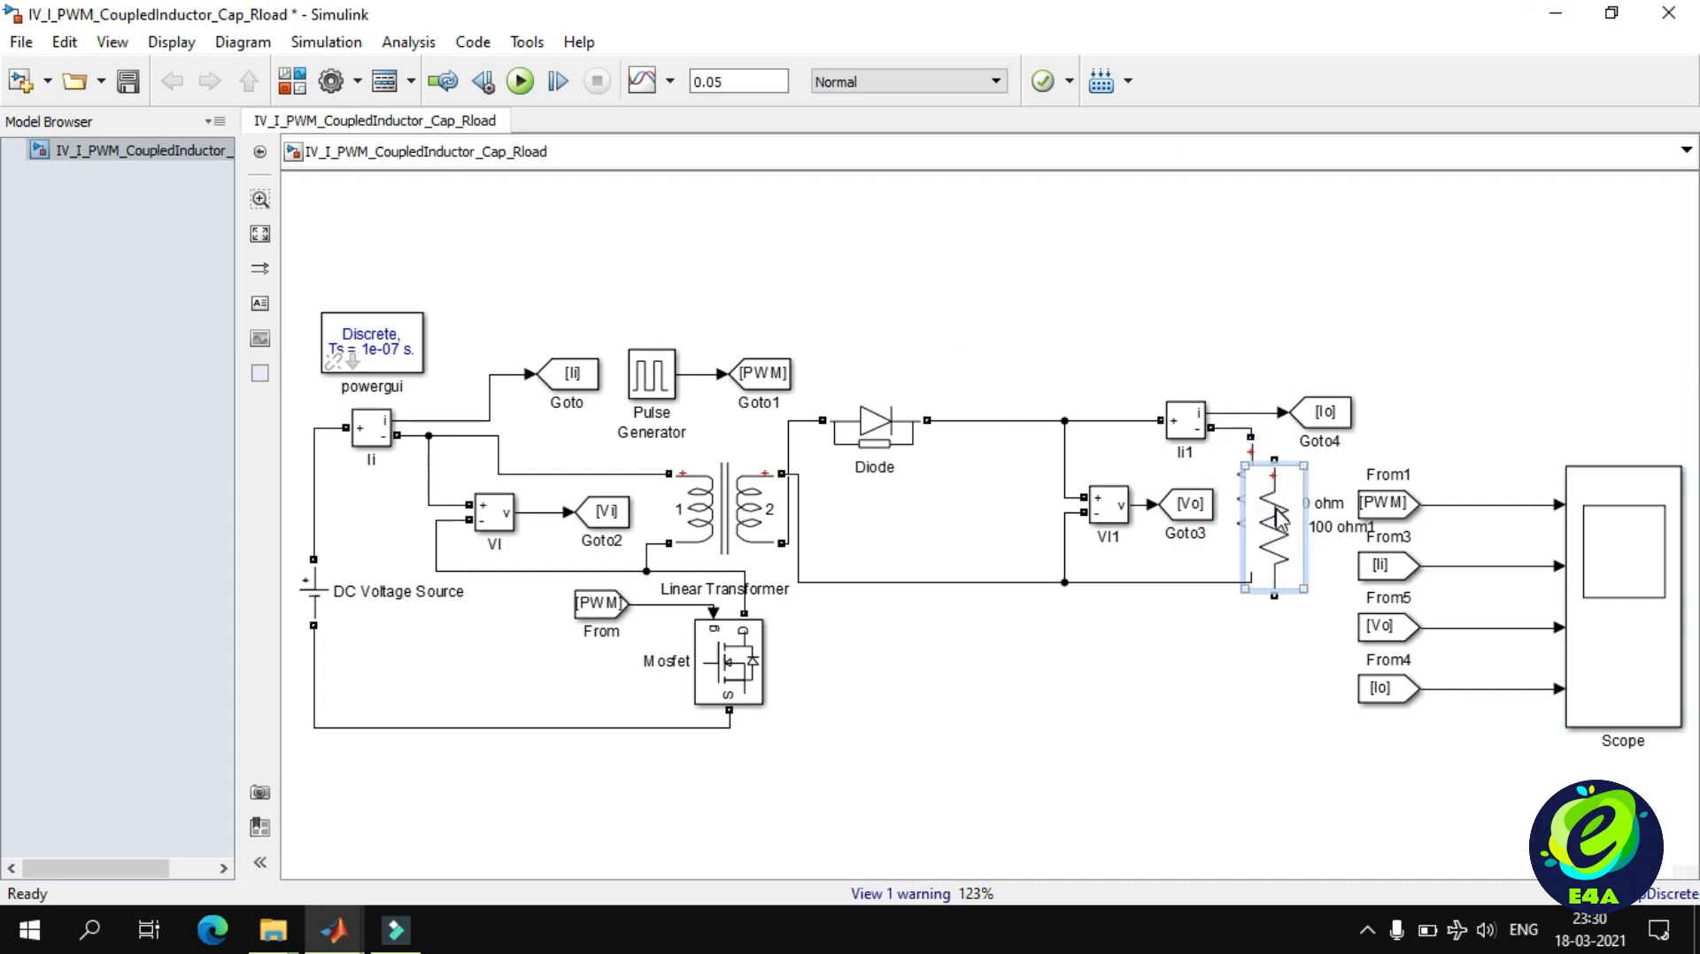
left_click_drag(1268, 500, 984, 500)
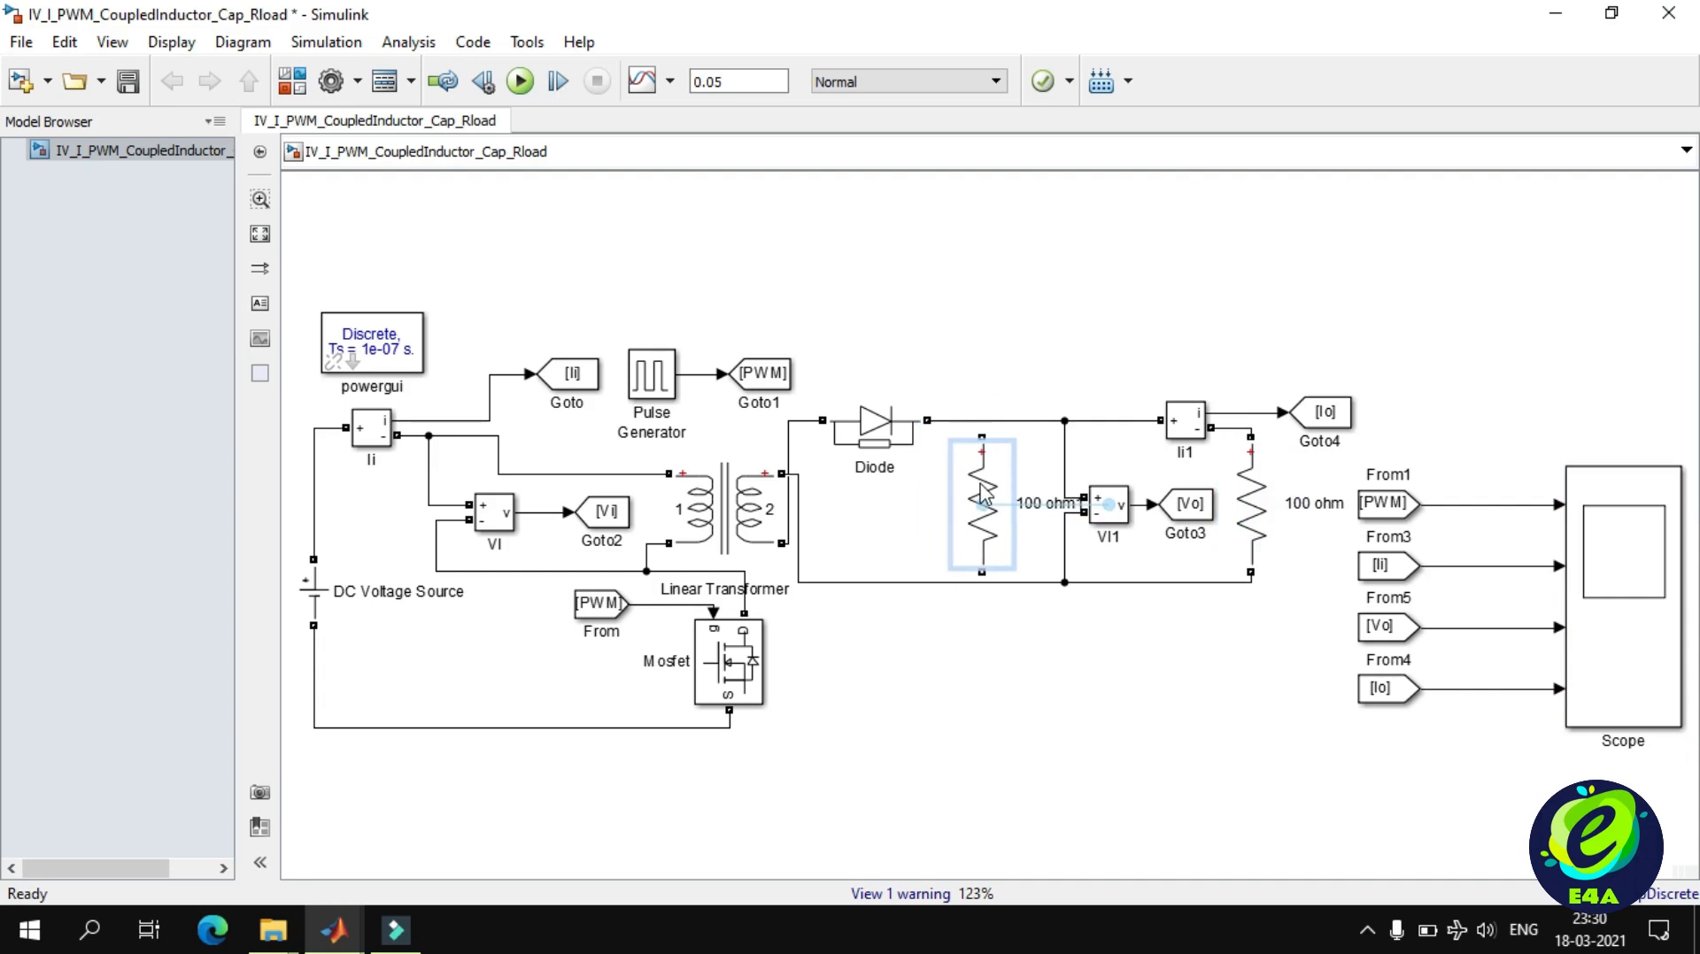
left_click(984, 439)
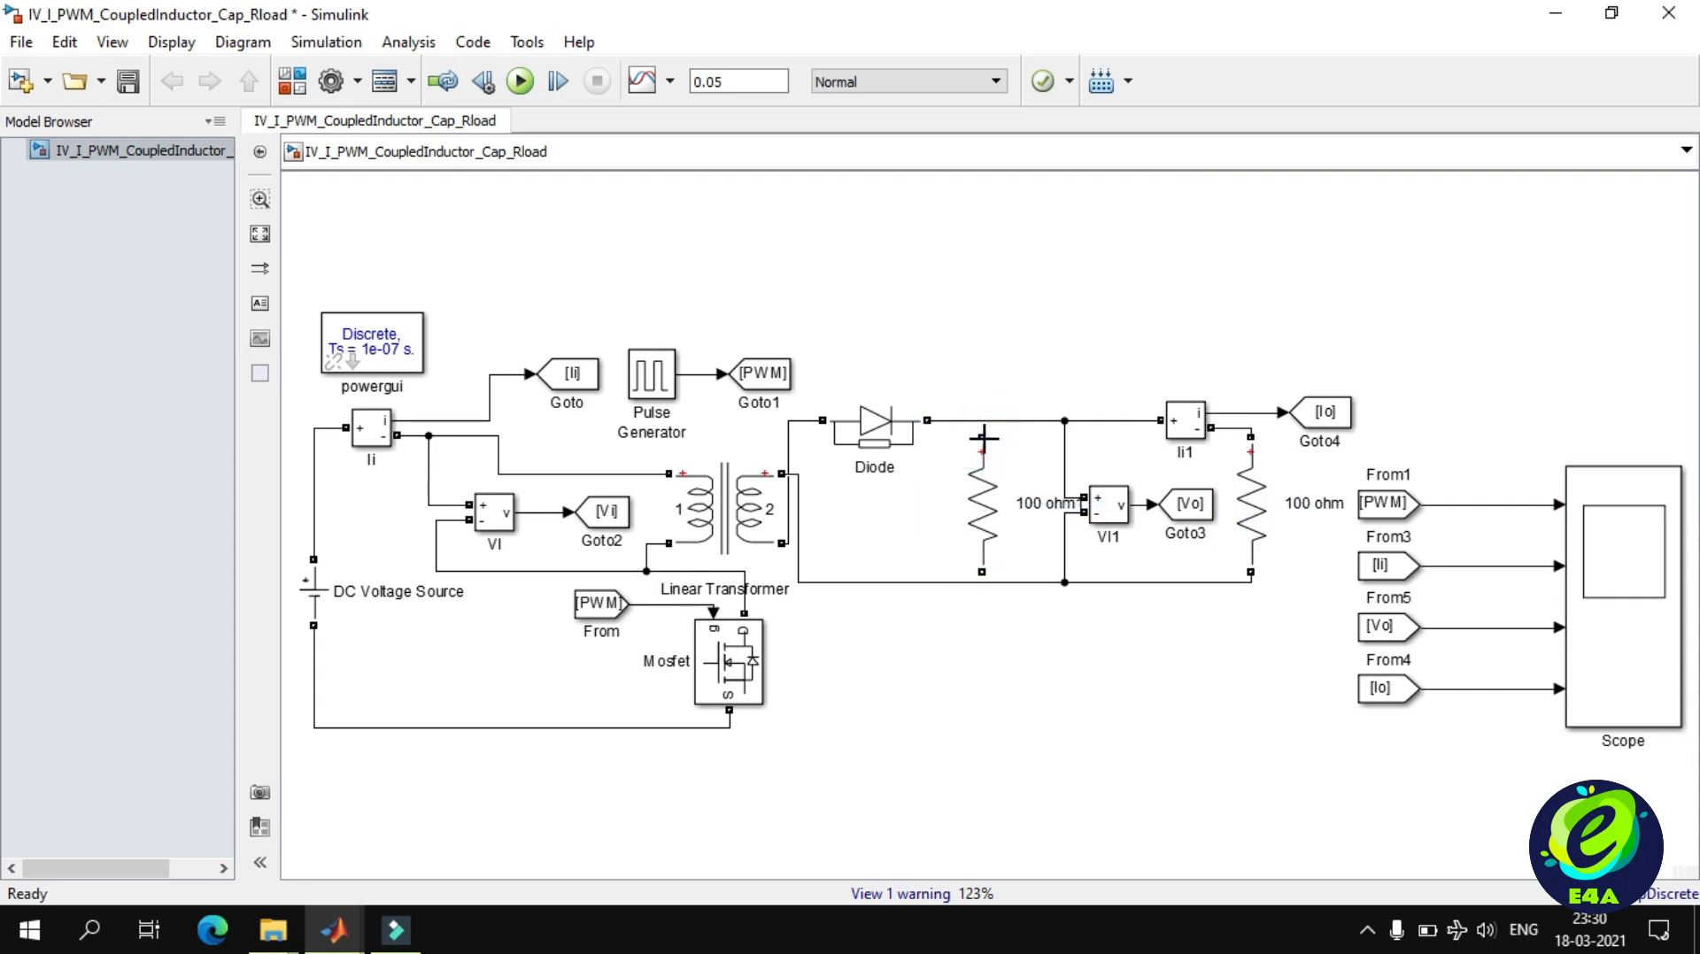
Change the duplicated resistor beside the diode to branch type C with a capacitance of 100e-6 F.
double_click(983, 478)
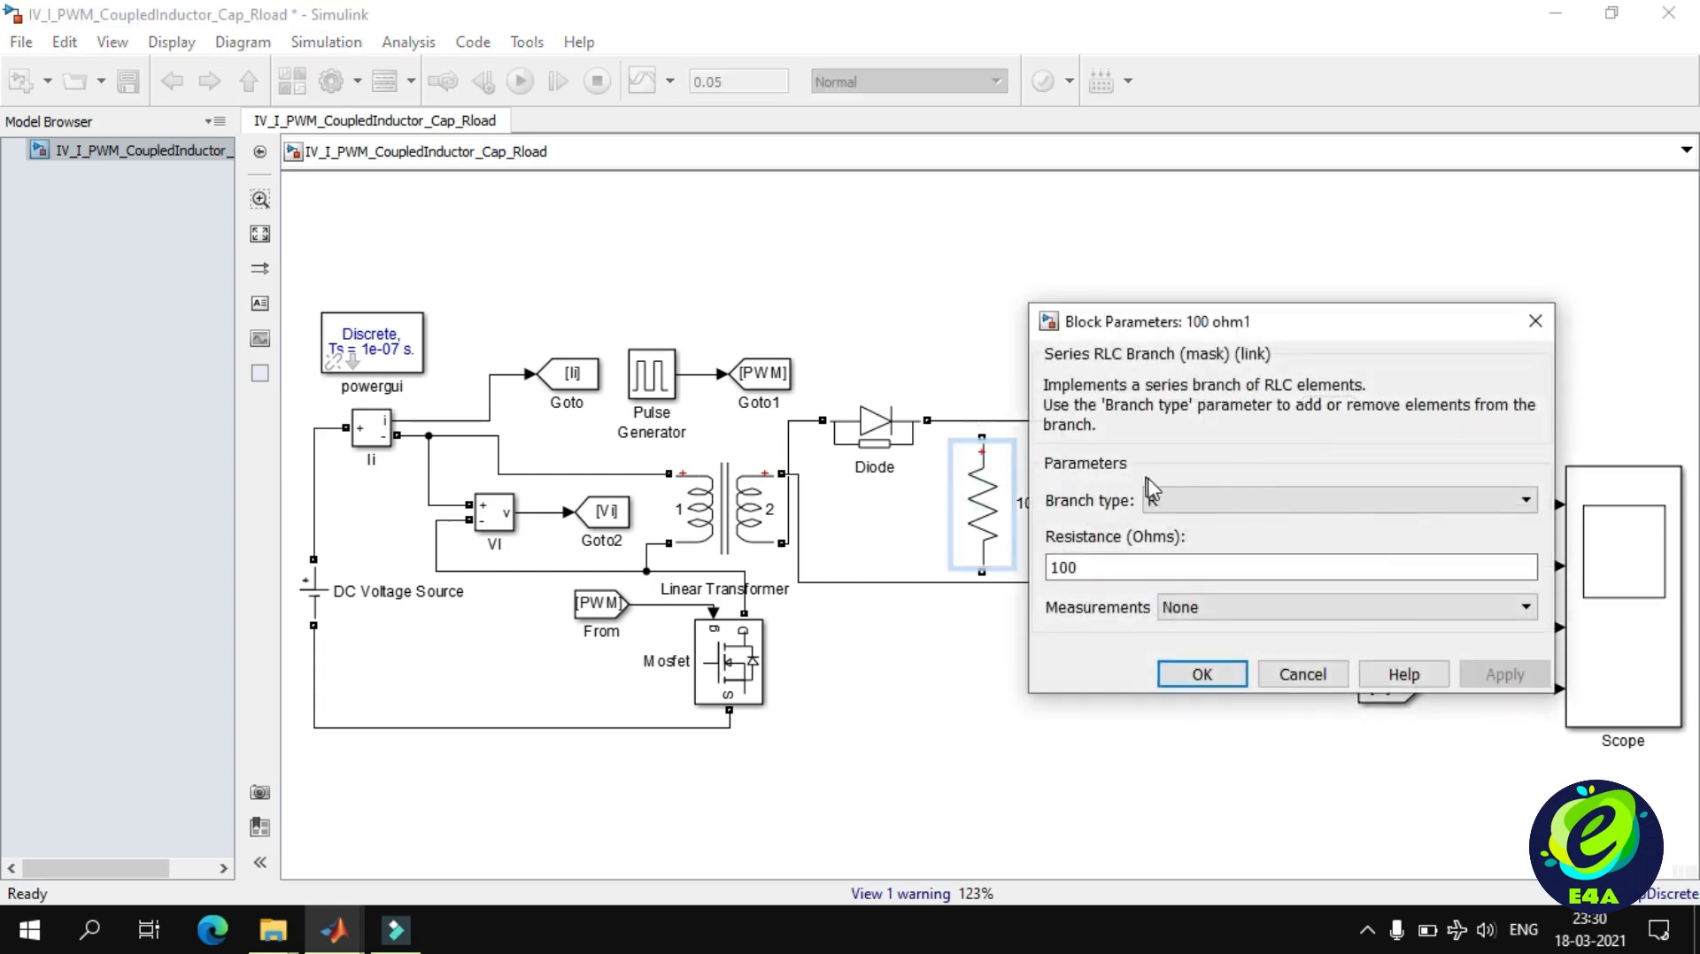
left_click(1160, 498)
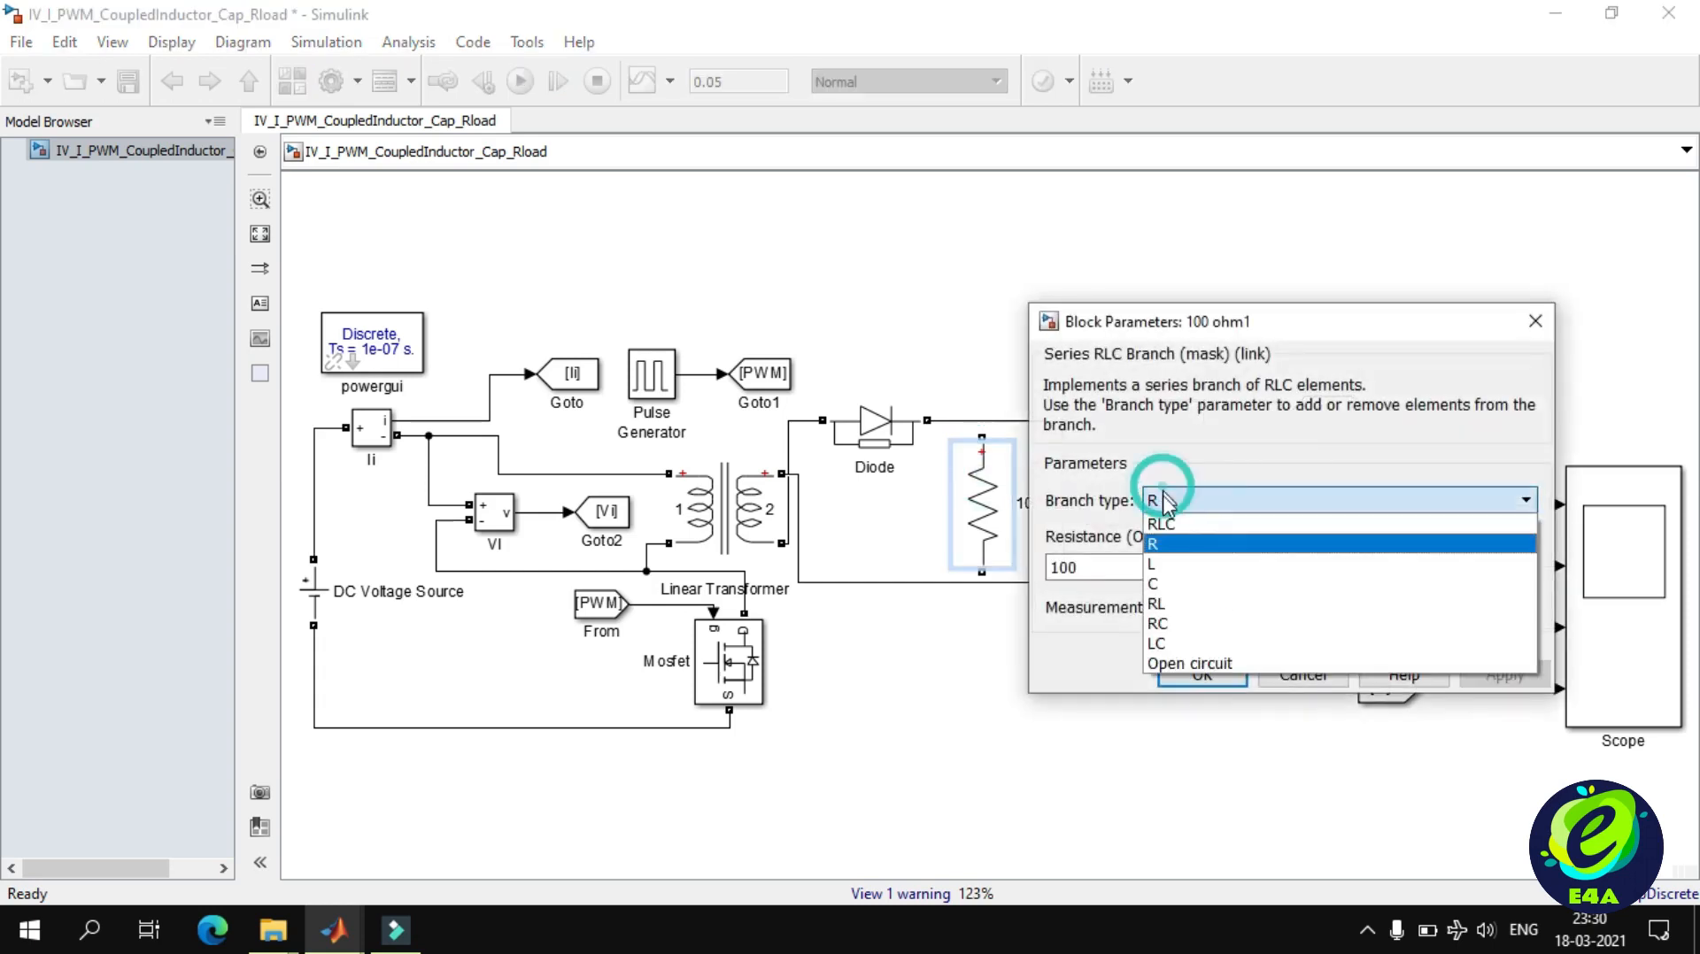
left_click(1163, 584)
double_click(1060, 568)
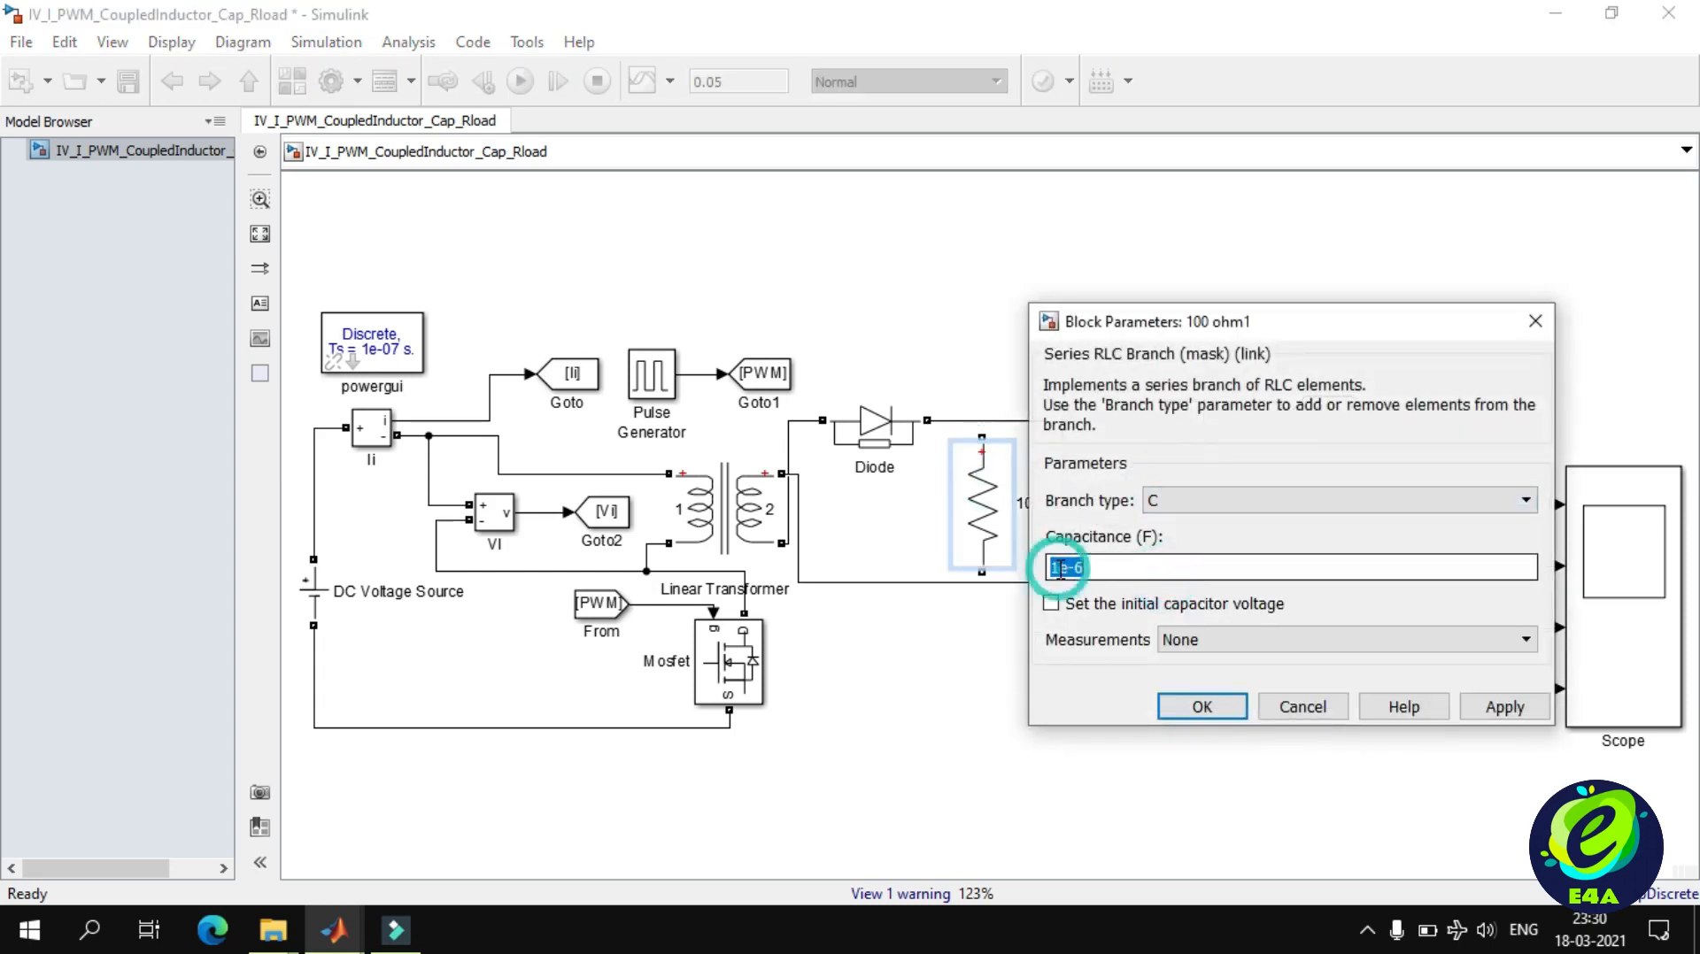
left_click(1060, 567)
type("00")
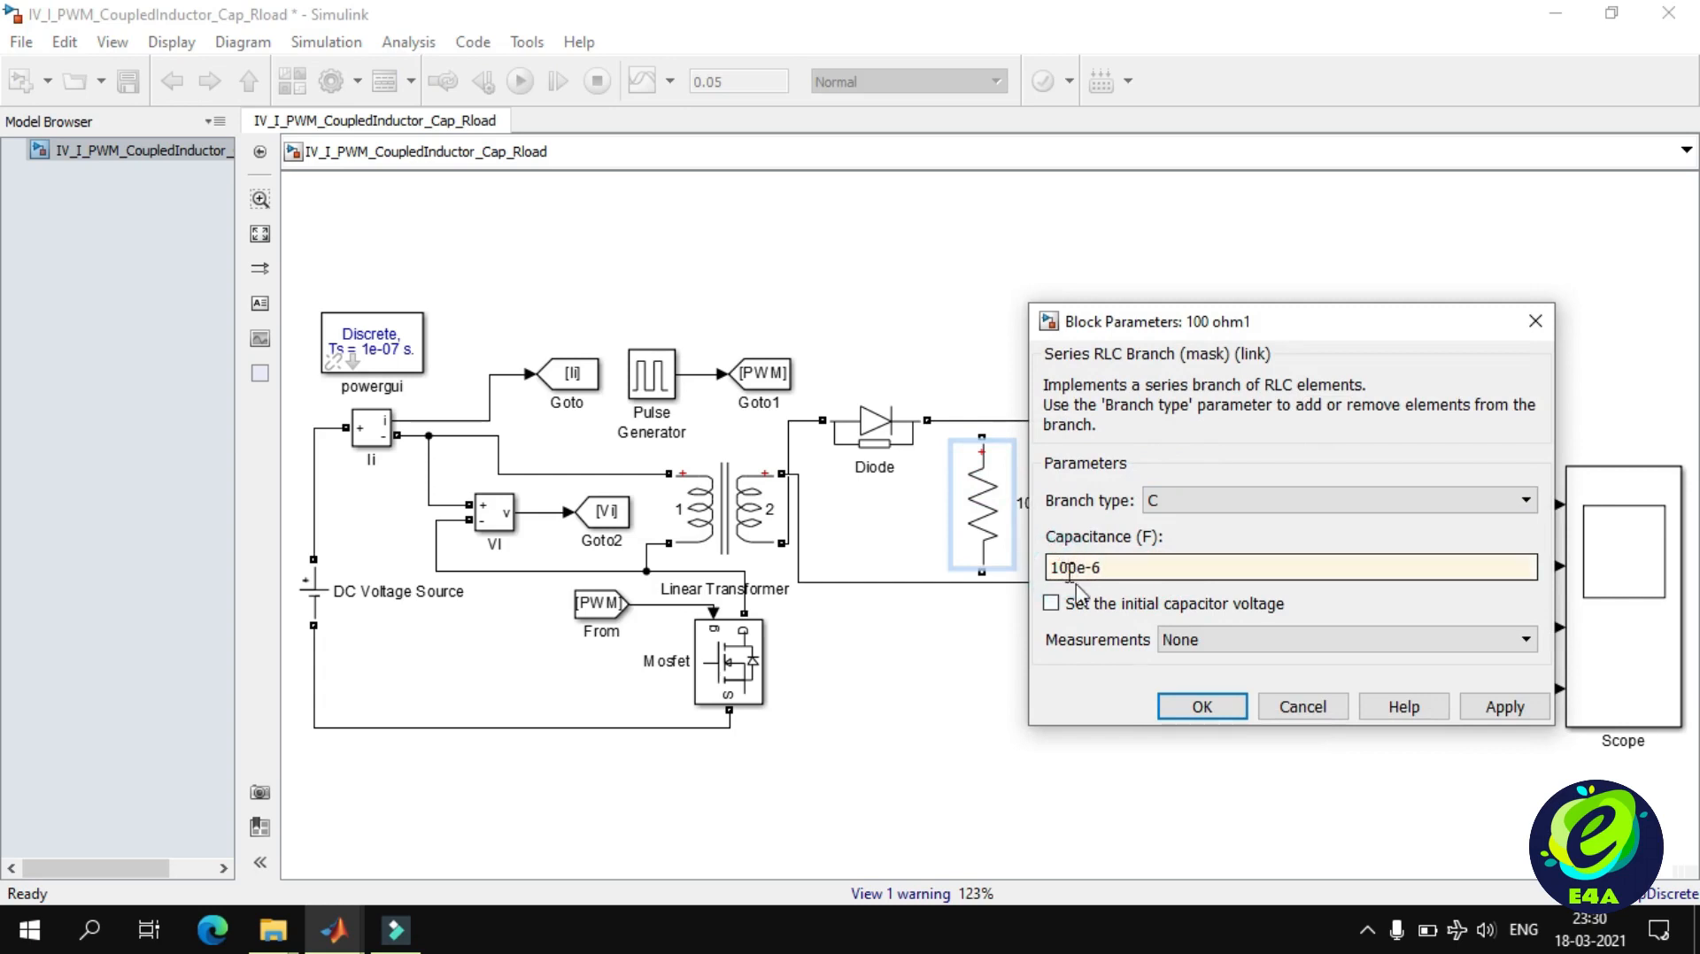
left_click(1187, 707)
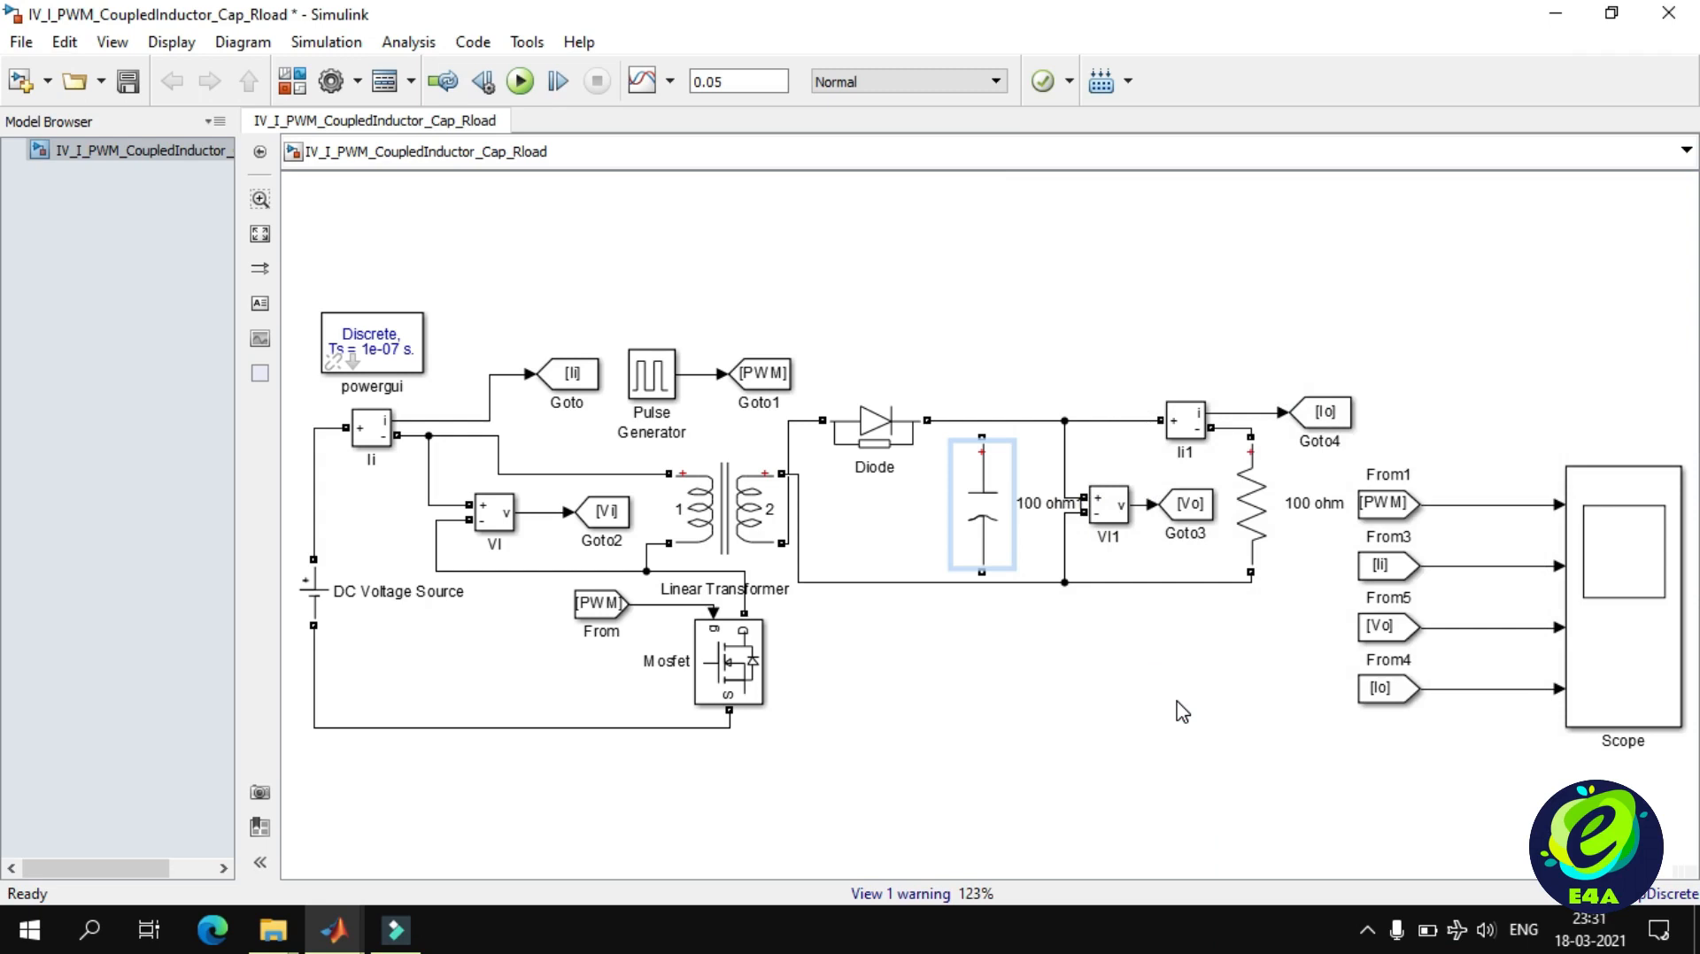
Flip the capacitor so its plus mark faces down, and connect it between the diode's output wire and the lower return wire.
key("ctrl+i")
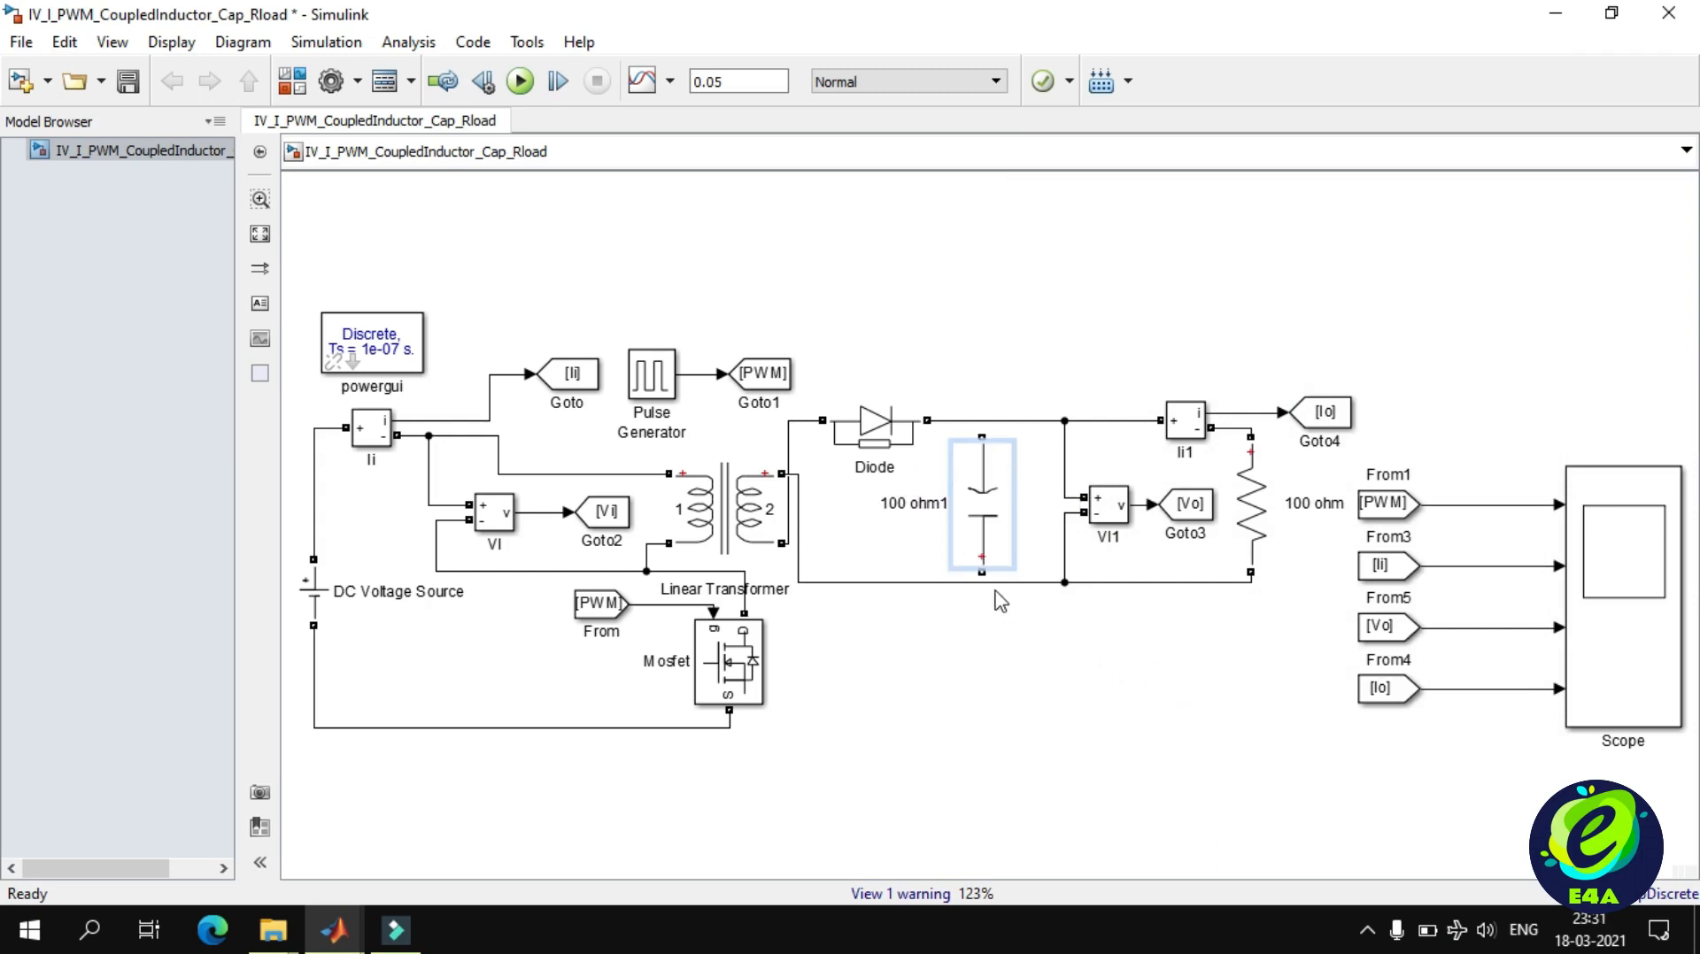
left_click_drag(982, 572, 982, 582)
left_click_drag(984, 438, 983, 420)
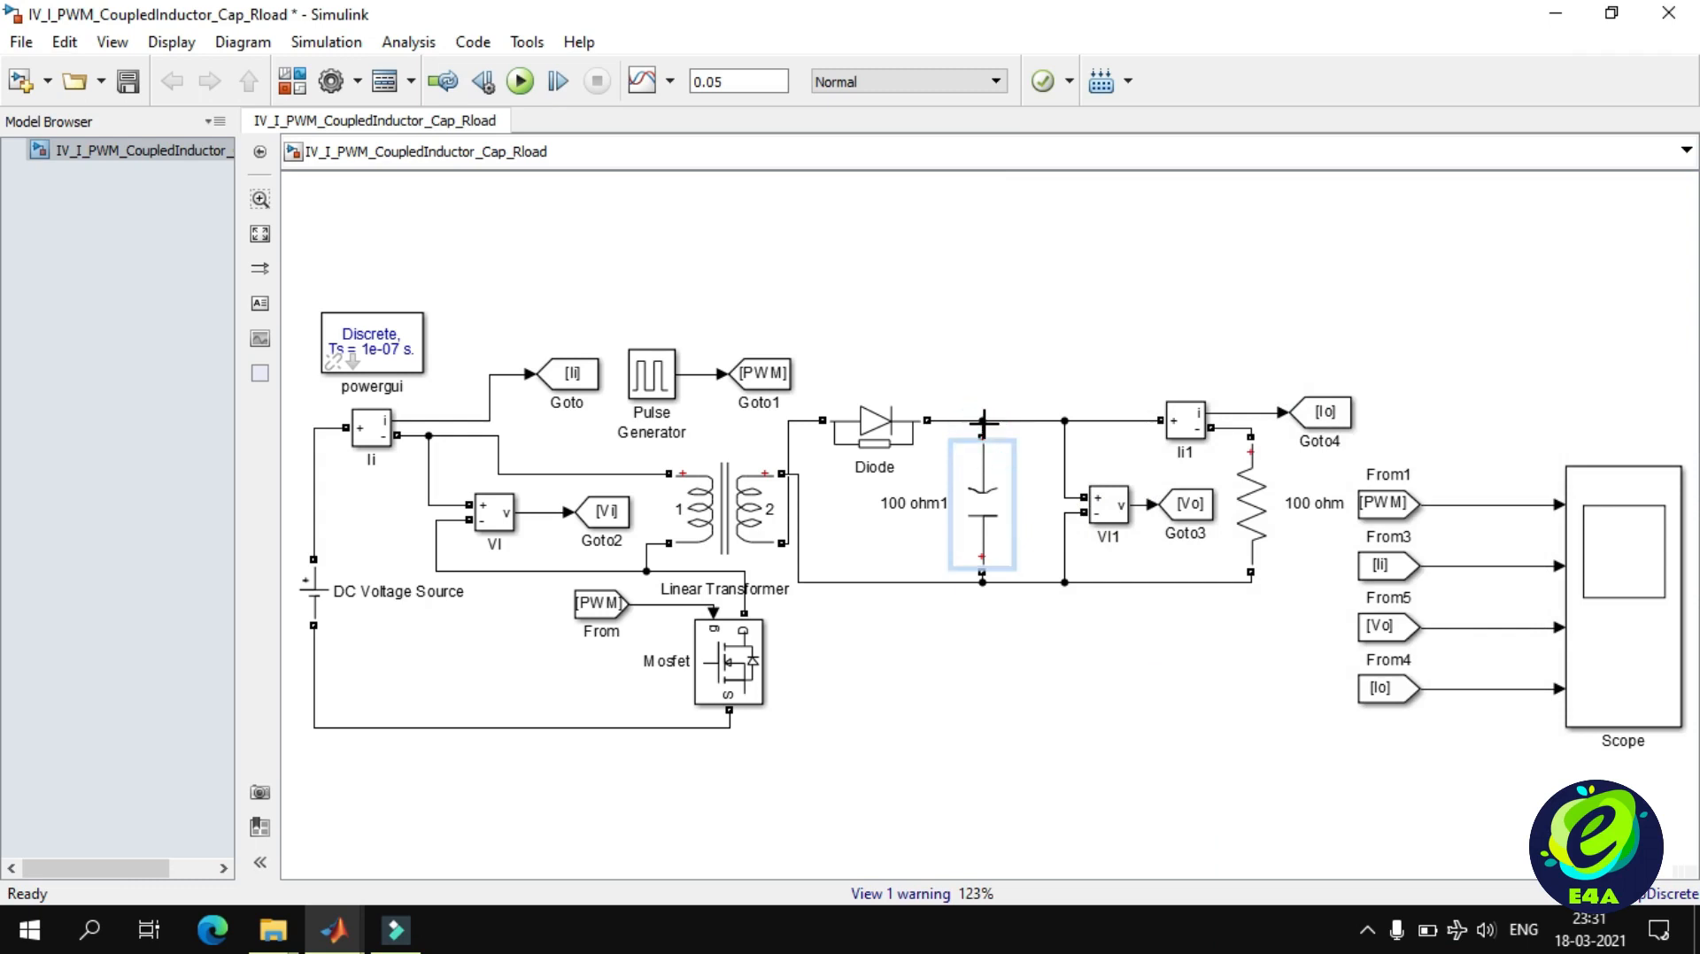
Run the simulation with the capacitor in place and view the scope waveforms over the full run, then between about 0.04915 and 0.04949 s.
left_click(522, 81)
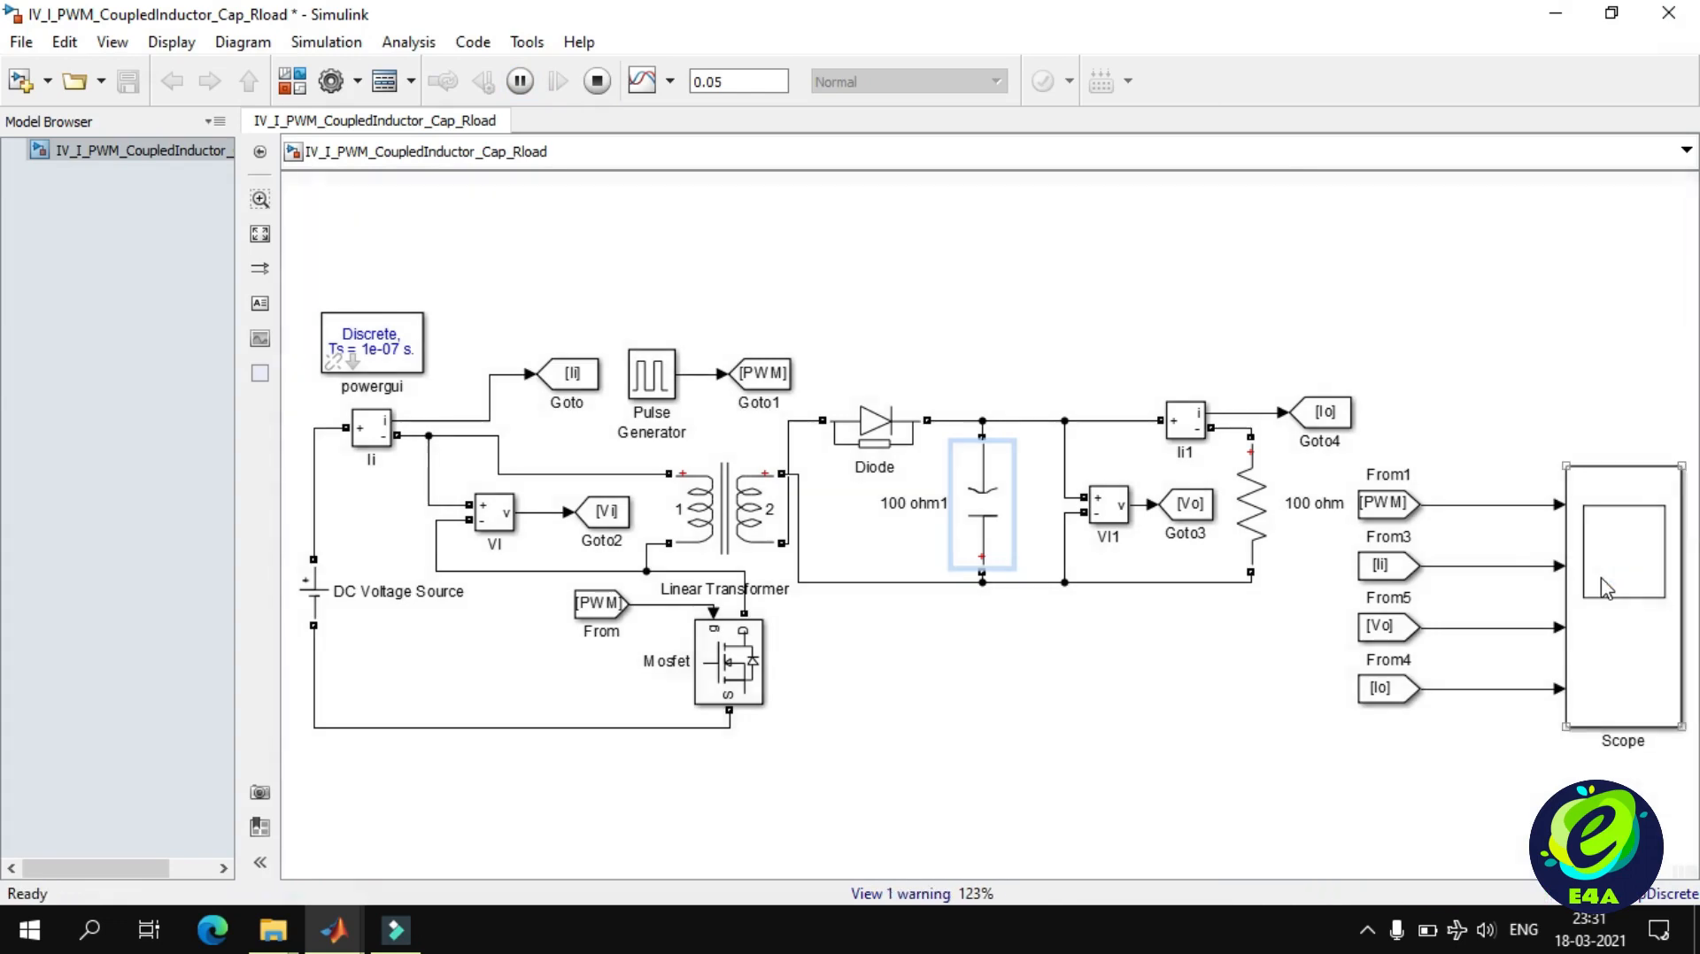
left_click(1601, 577)
double_click(1600, 577)
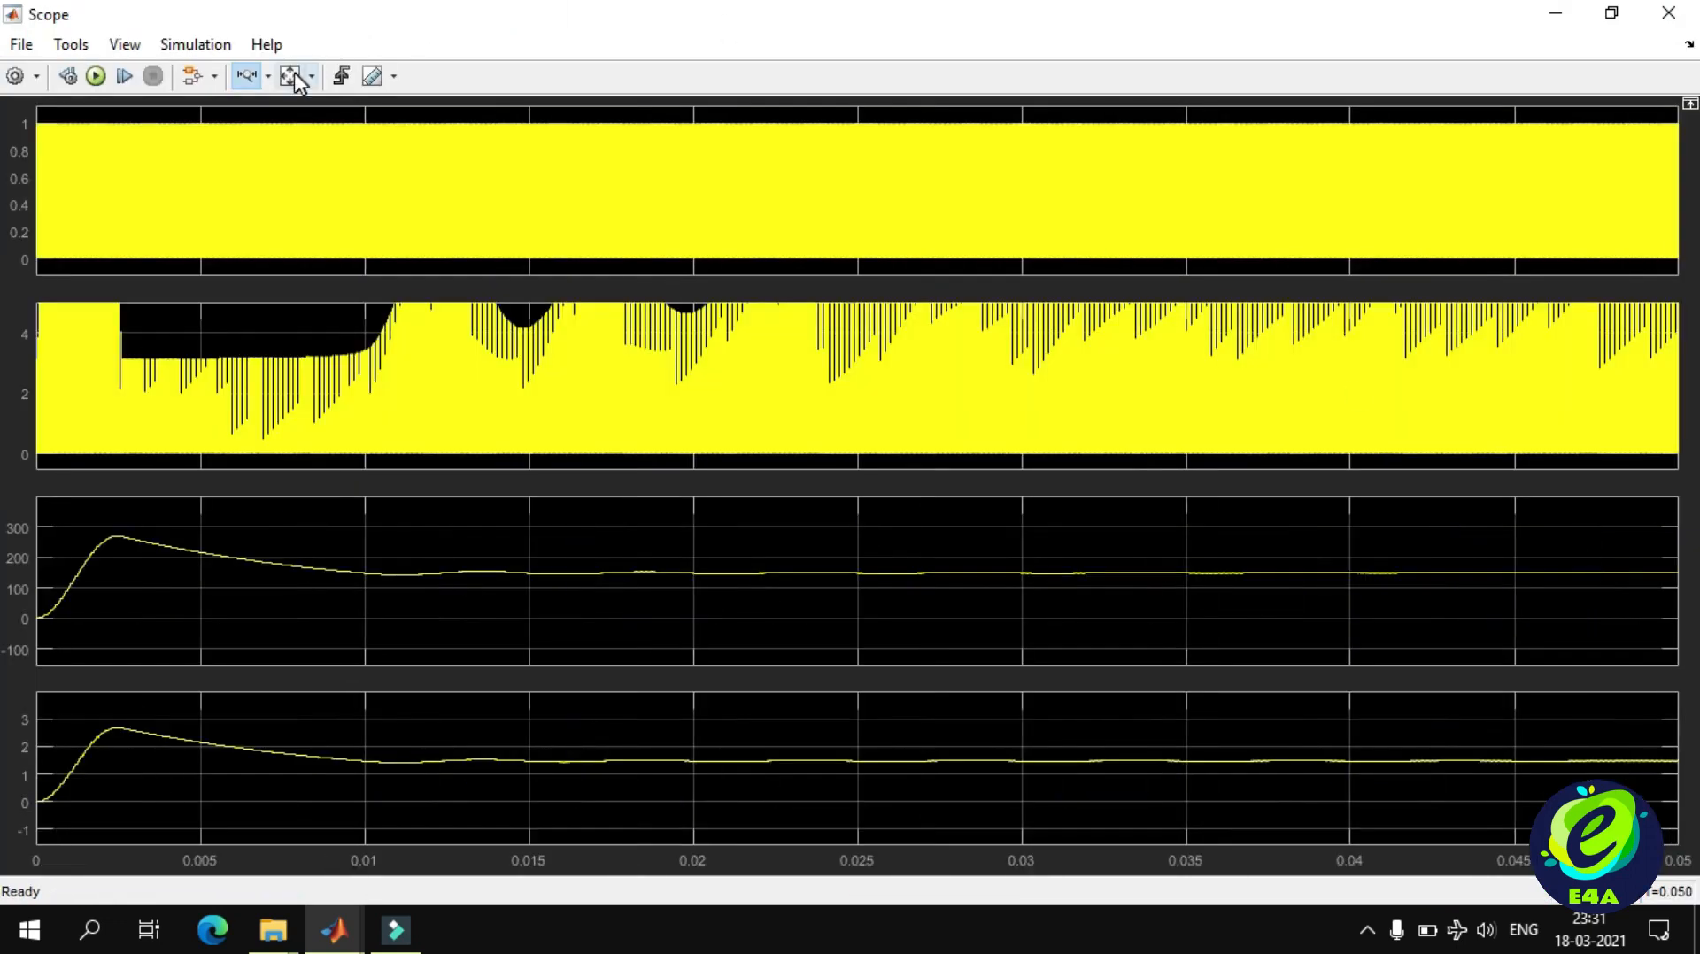
left_click(291, 74)
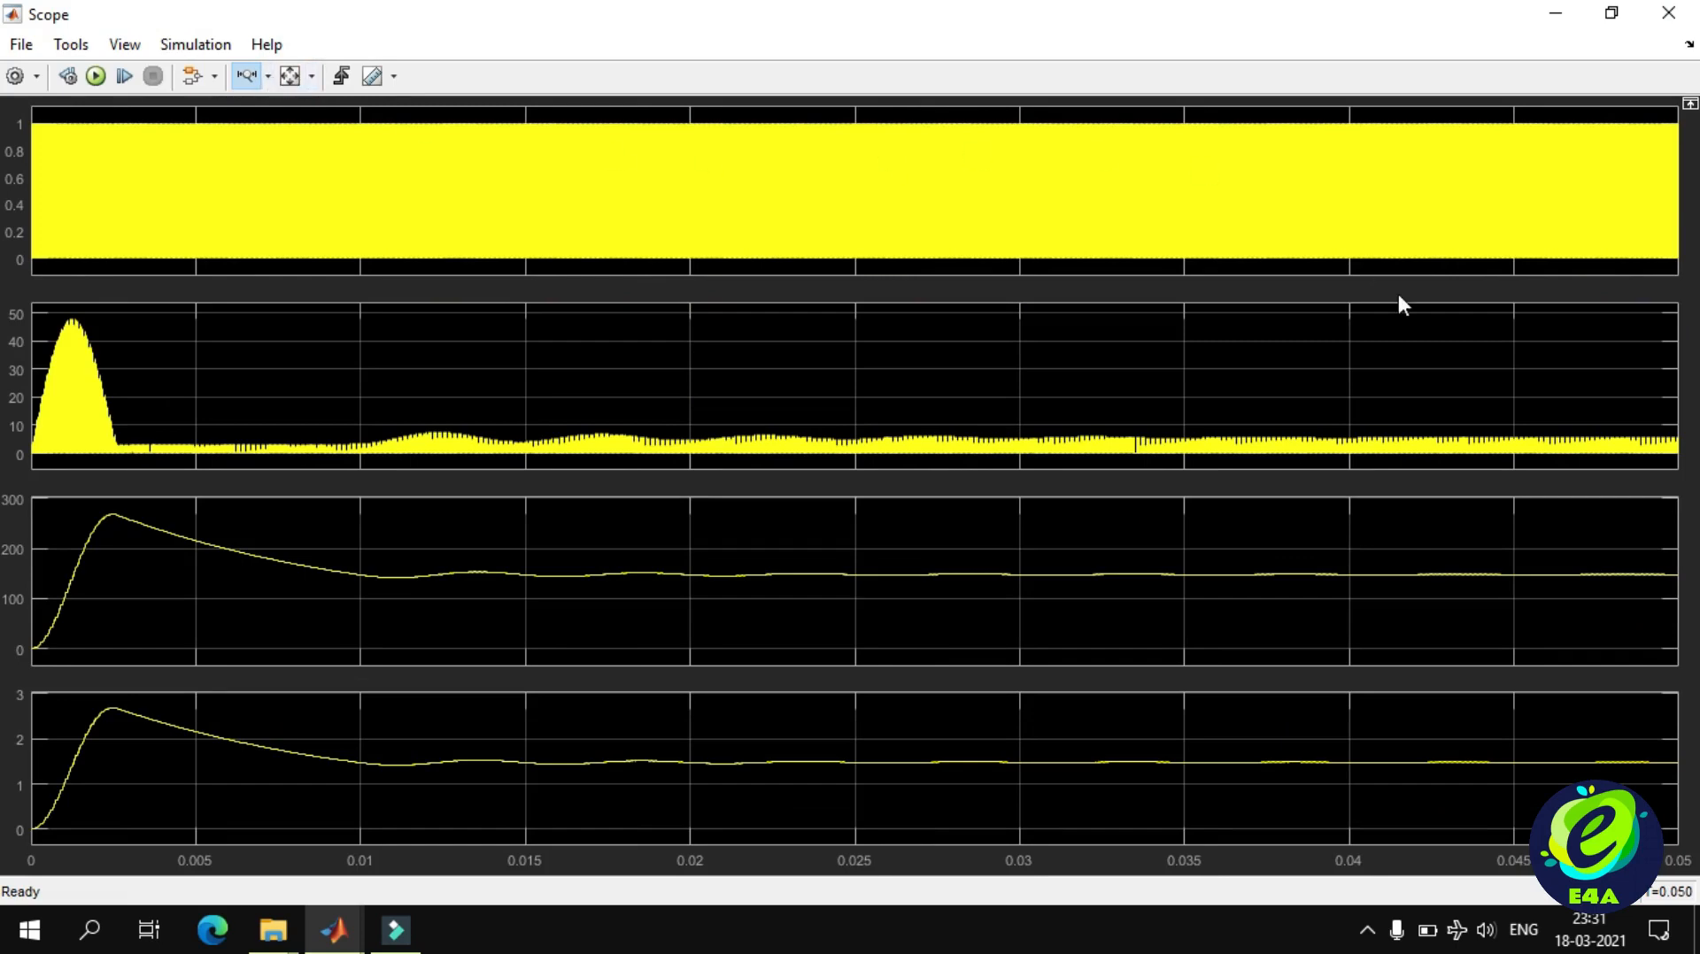
left_click_drag(1663, 180, 1652, 181)
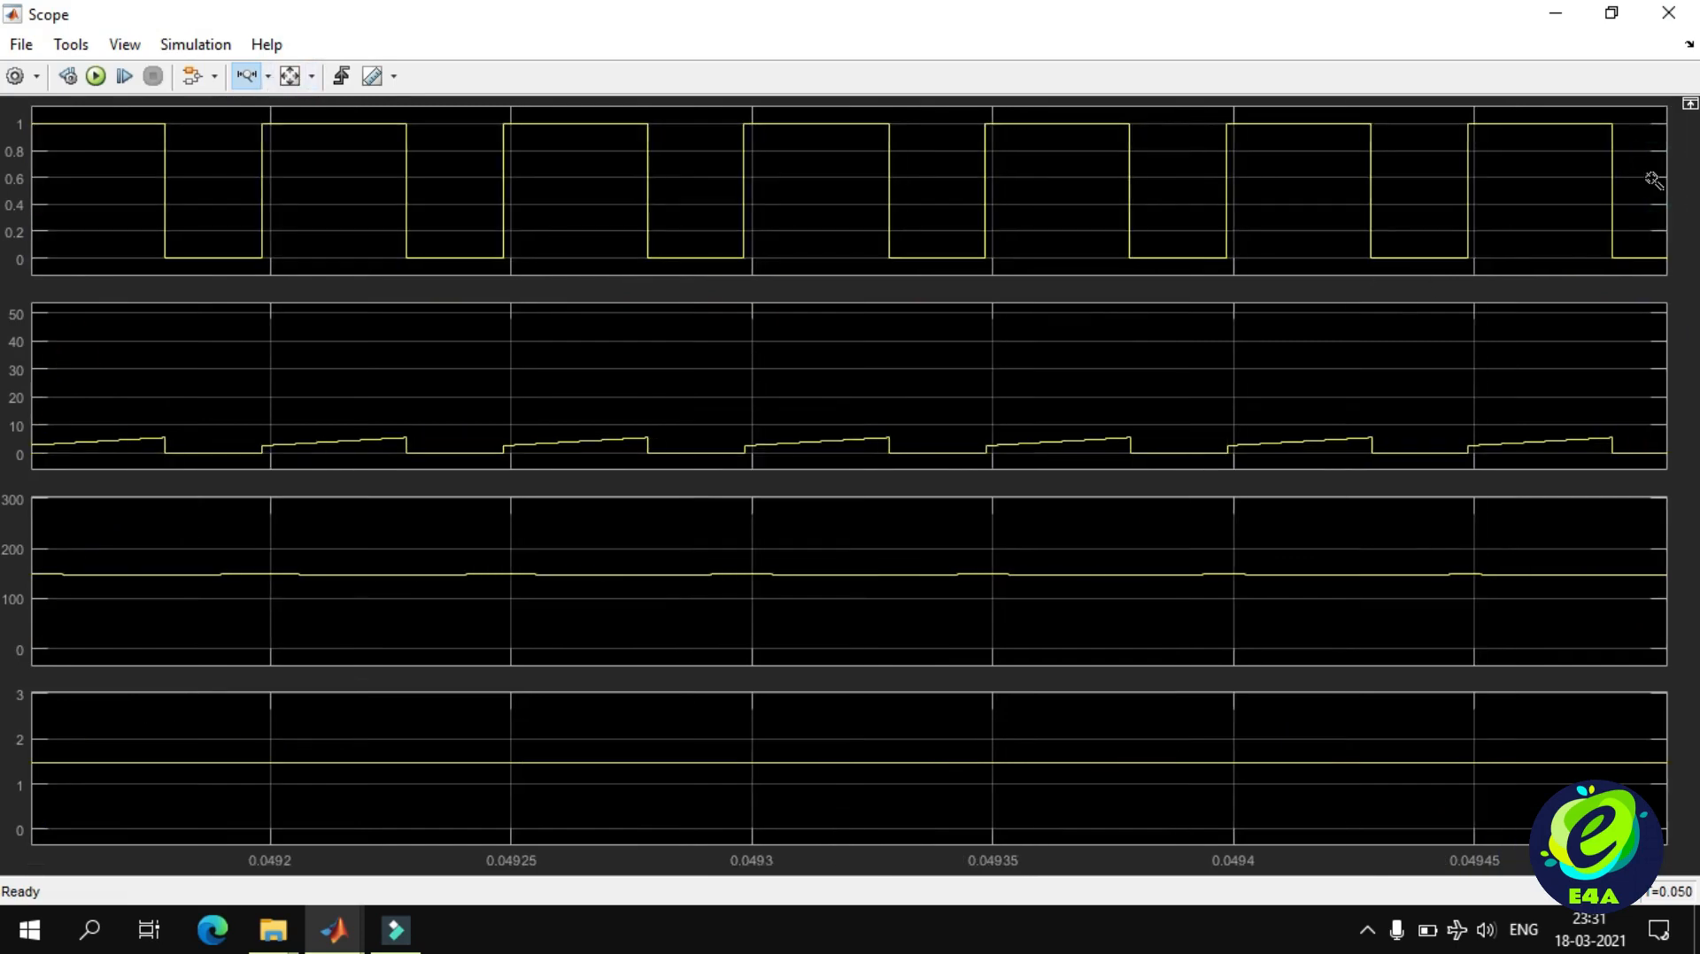
Magnify the input current, output voltage and output current traces along the Y axis to examine their ripple.
left_click(267, 78)
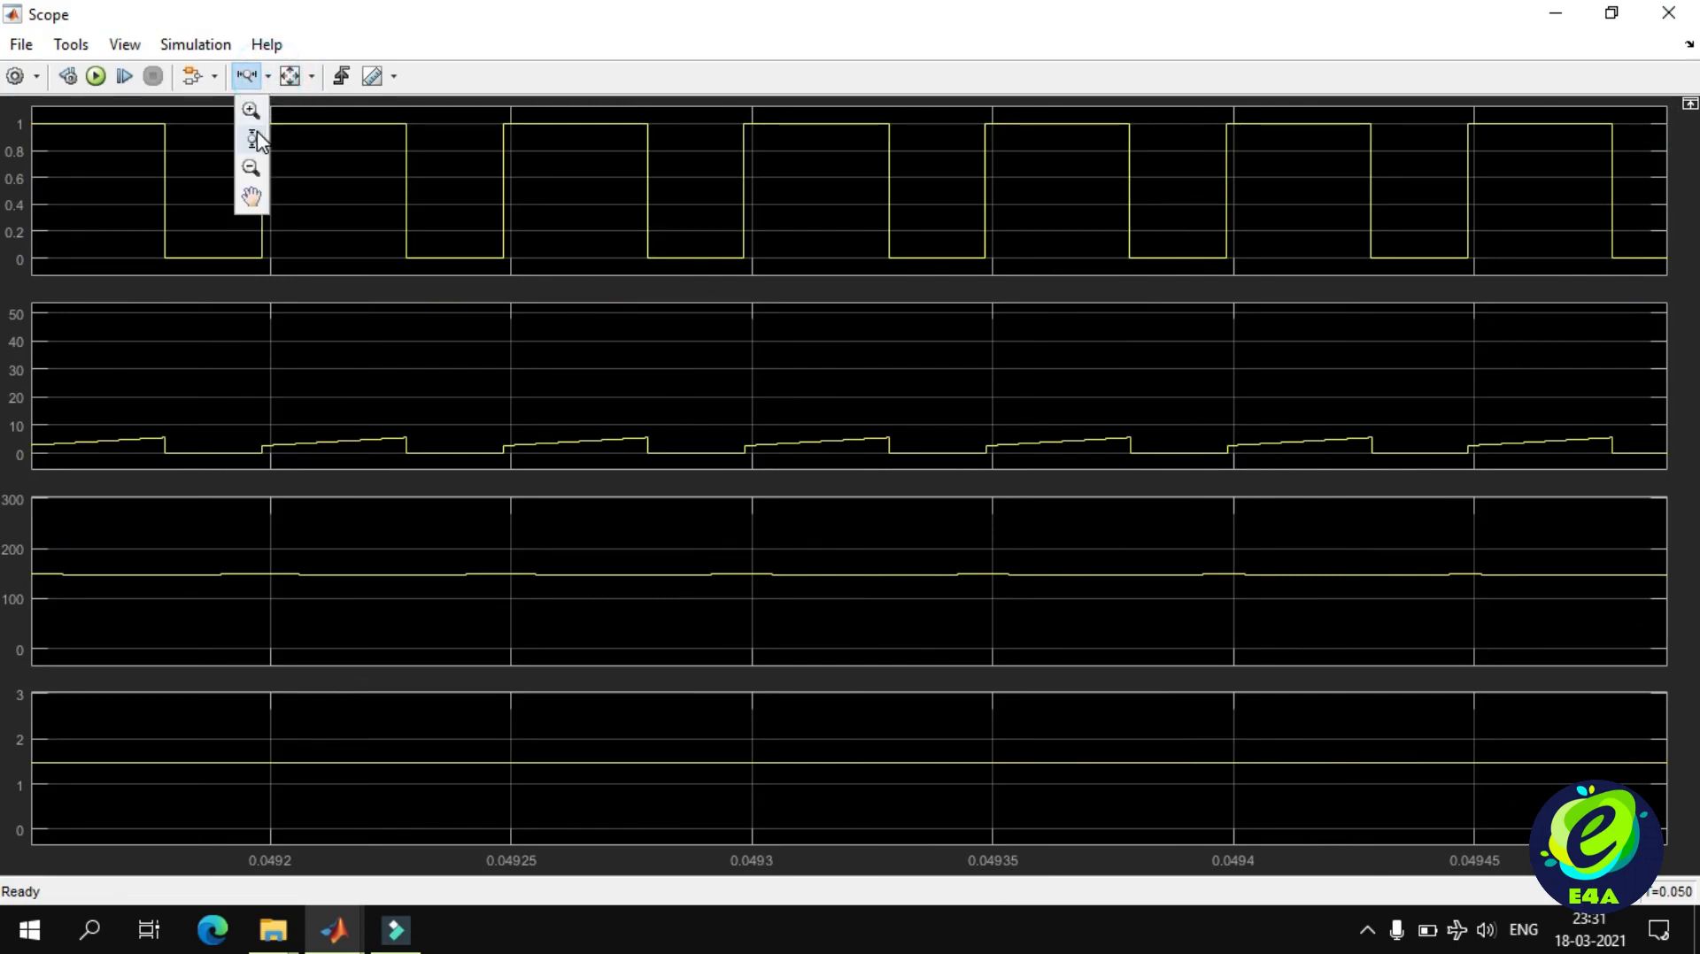
left_click(257, 132)
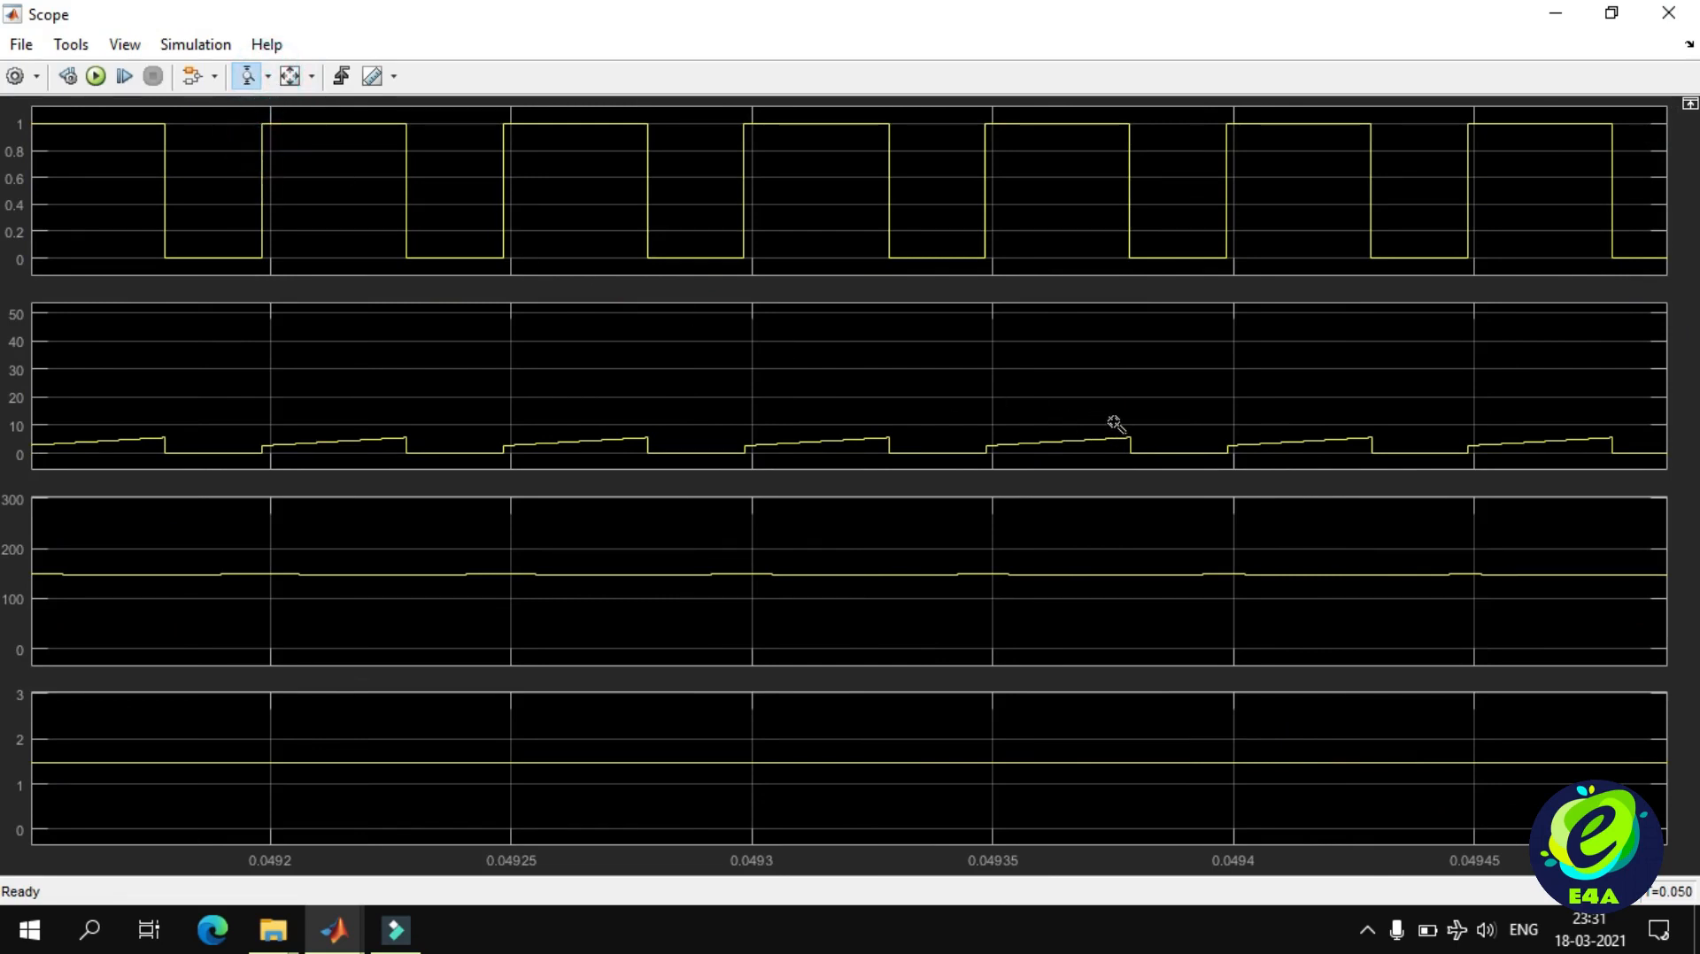
left_click_drag(1112, 422, 1115, 461)
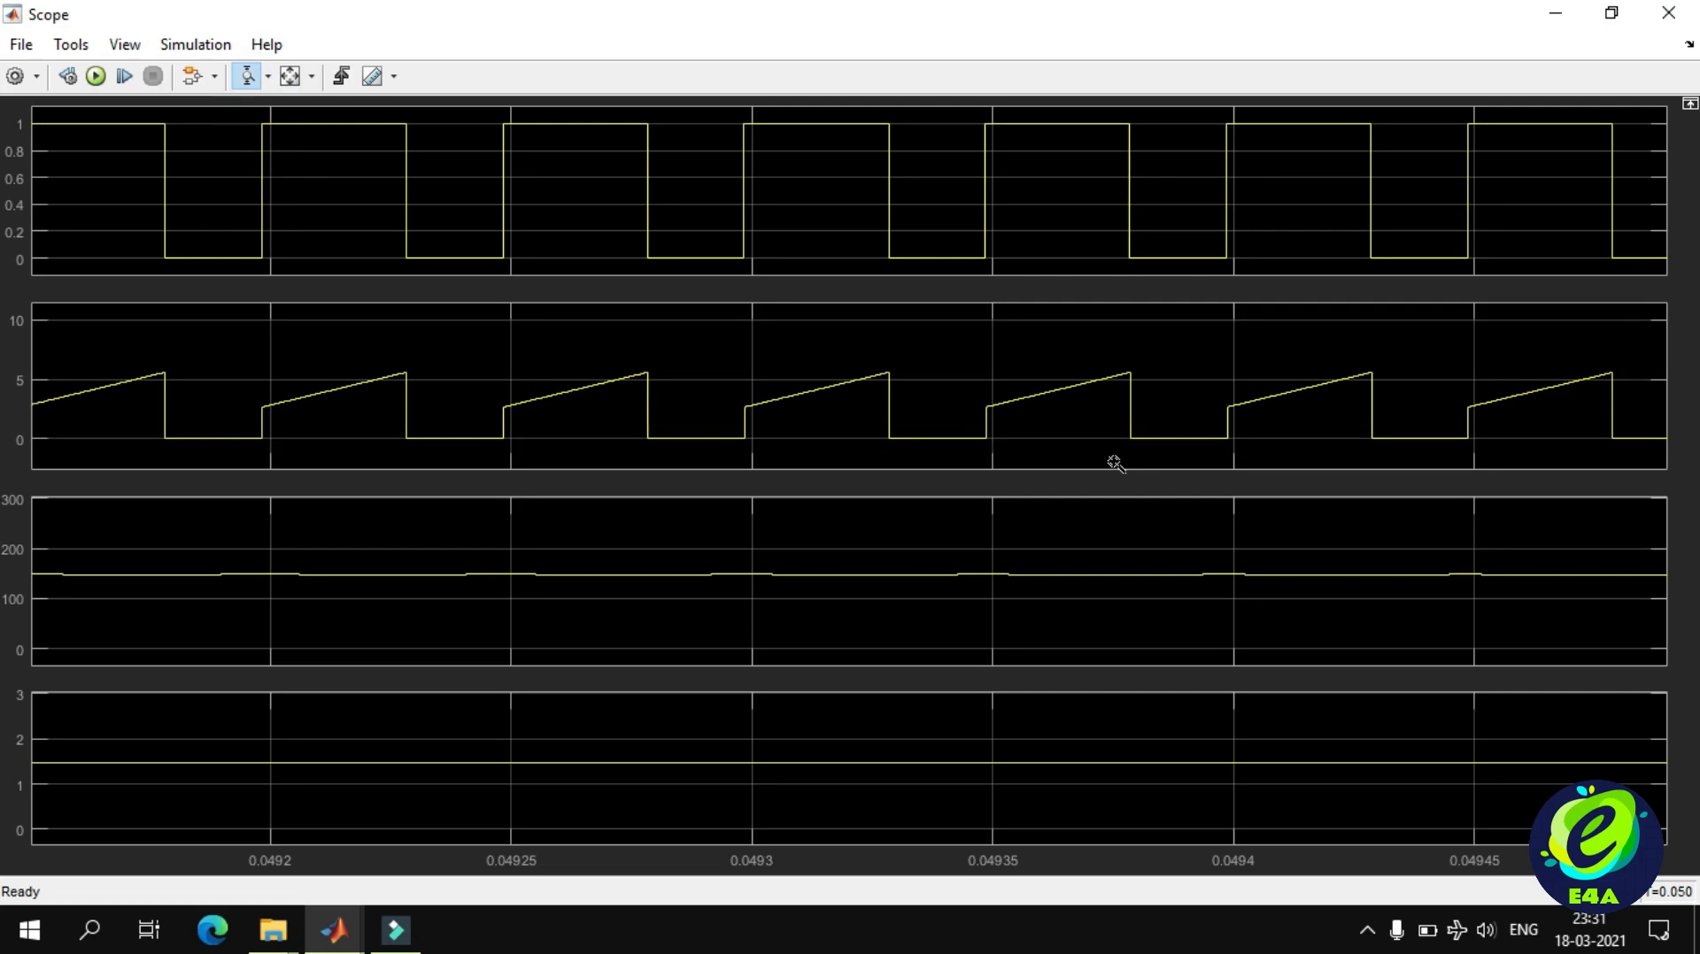
left_click_drag(1114, 354, 1114, 448)
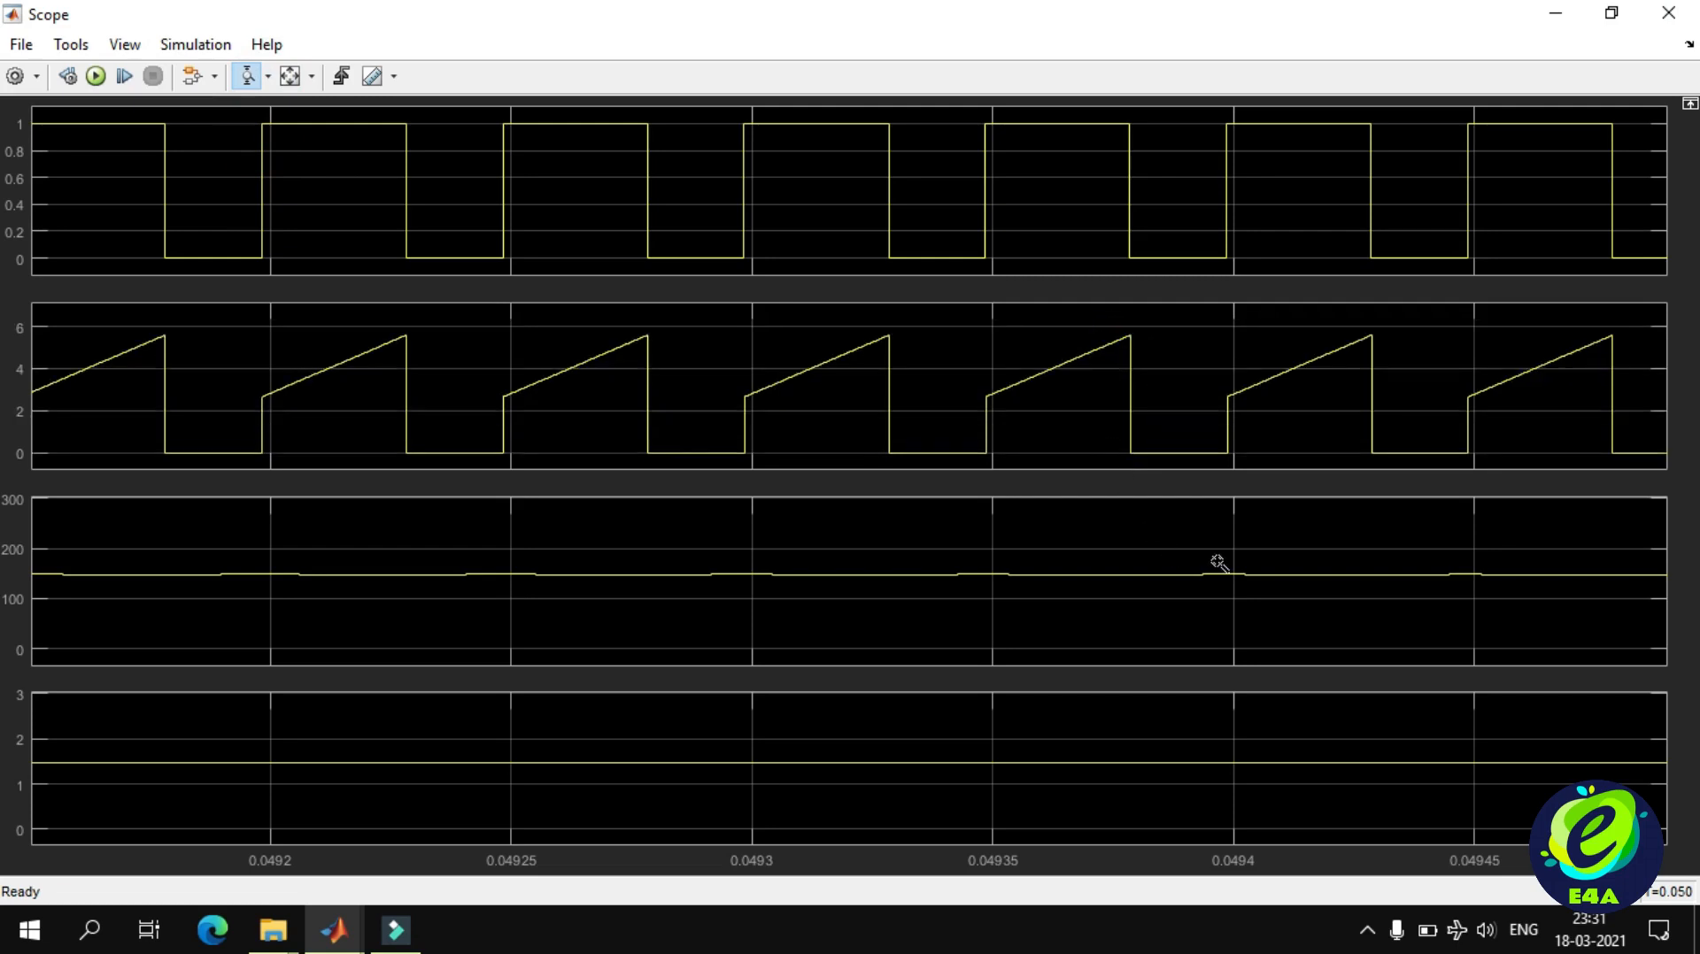
left_click_drag(1216, 564, 1212, 611)
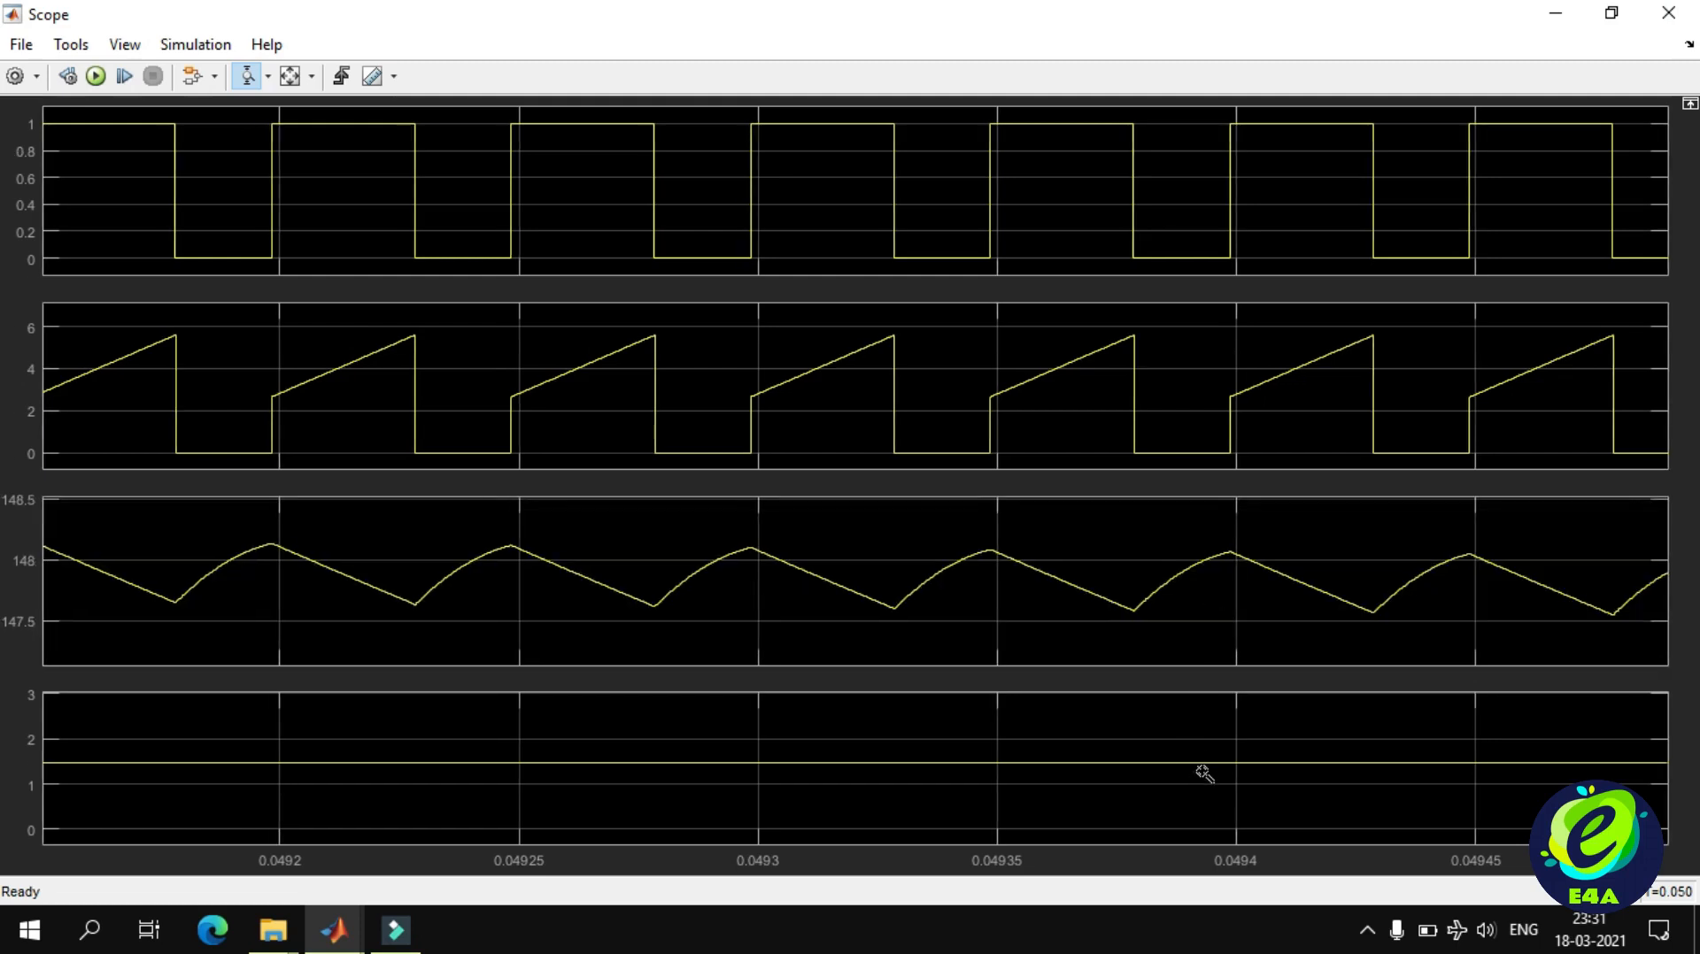
mouse_move(1213, 760)
left_mouse_down()
mouse_move(1213, 776)
mouse_move(1200, 732)
mouse_move(1199, 778)
left_mouse_up()
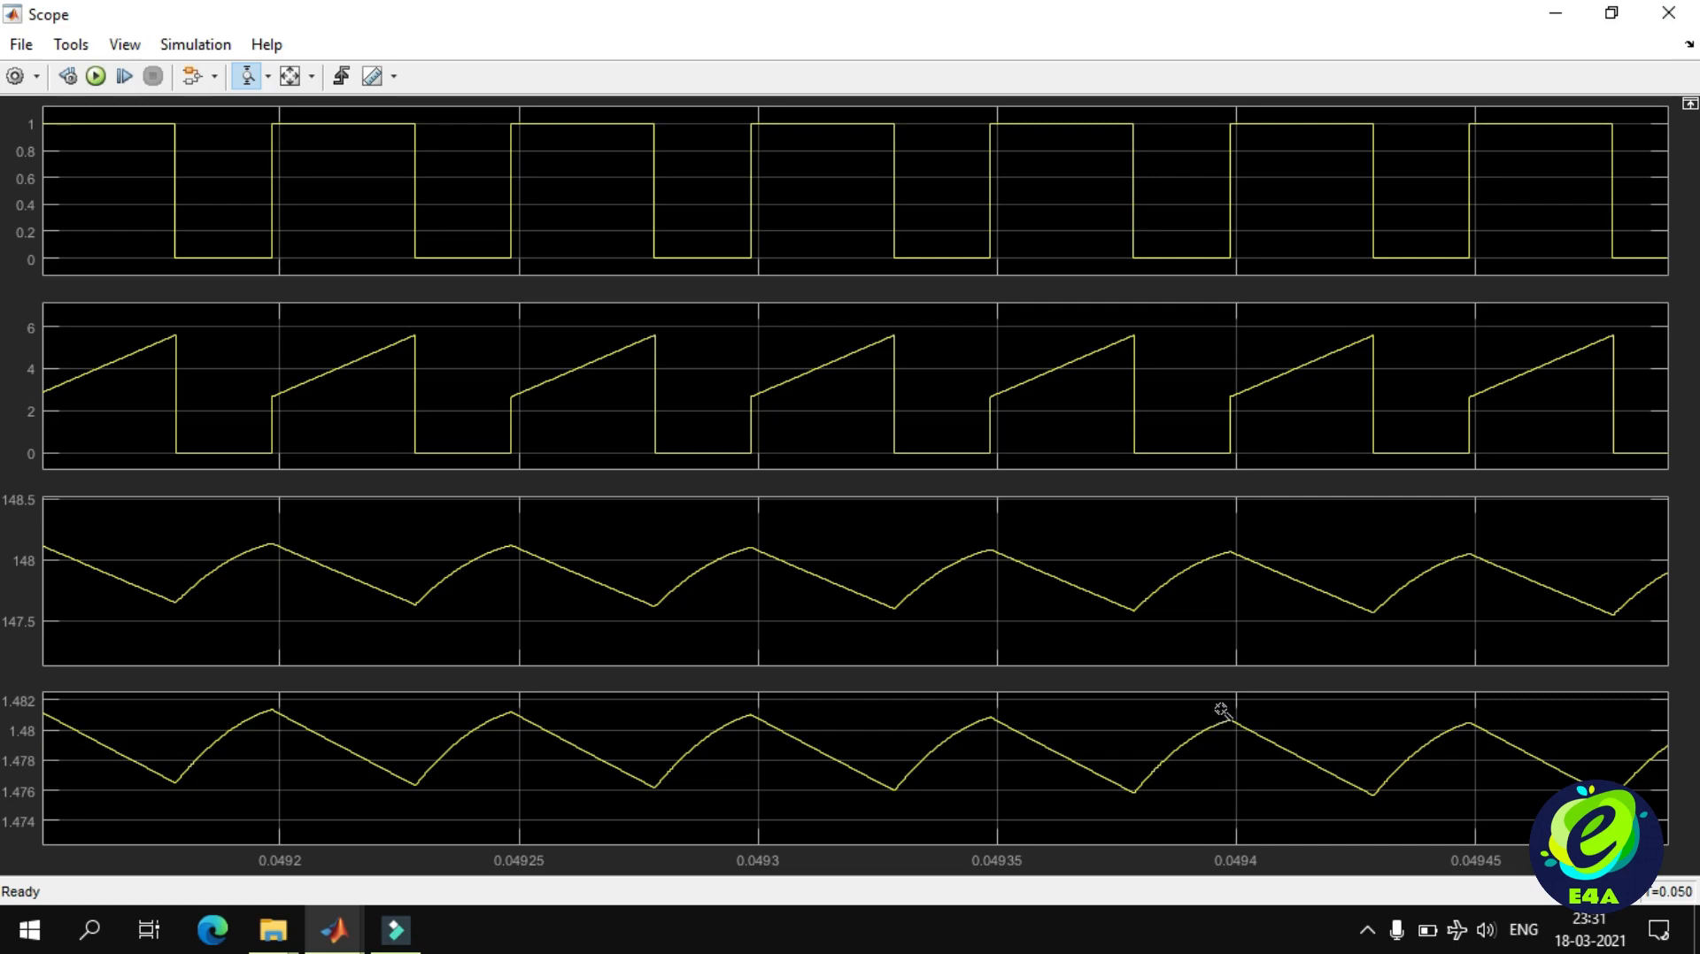
left_click_drag(1219, 709, 1221, 808)
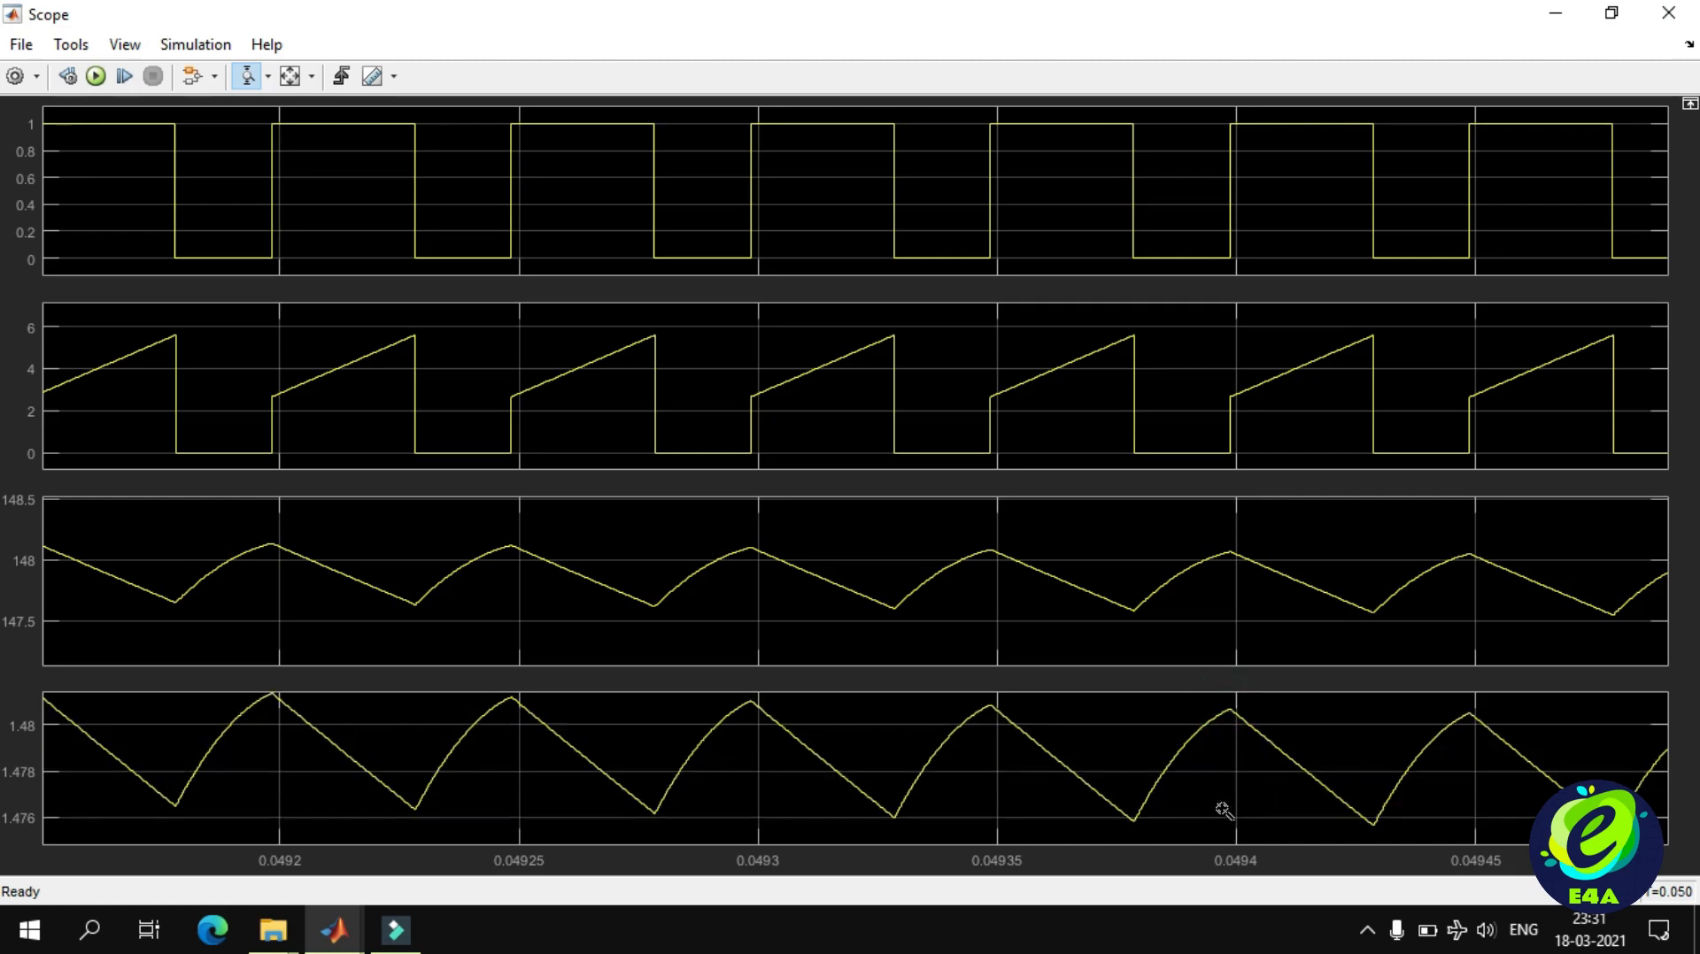
left_click_drag(1235, 535, 1234, 630)
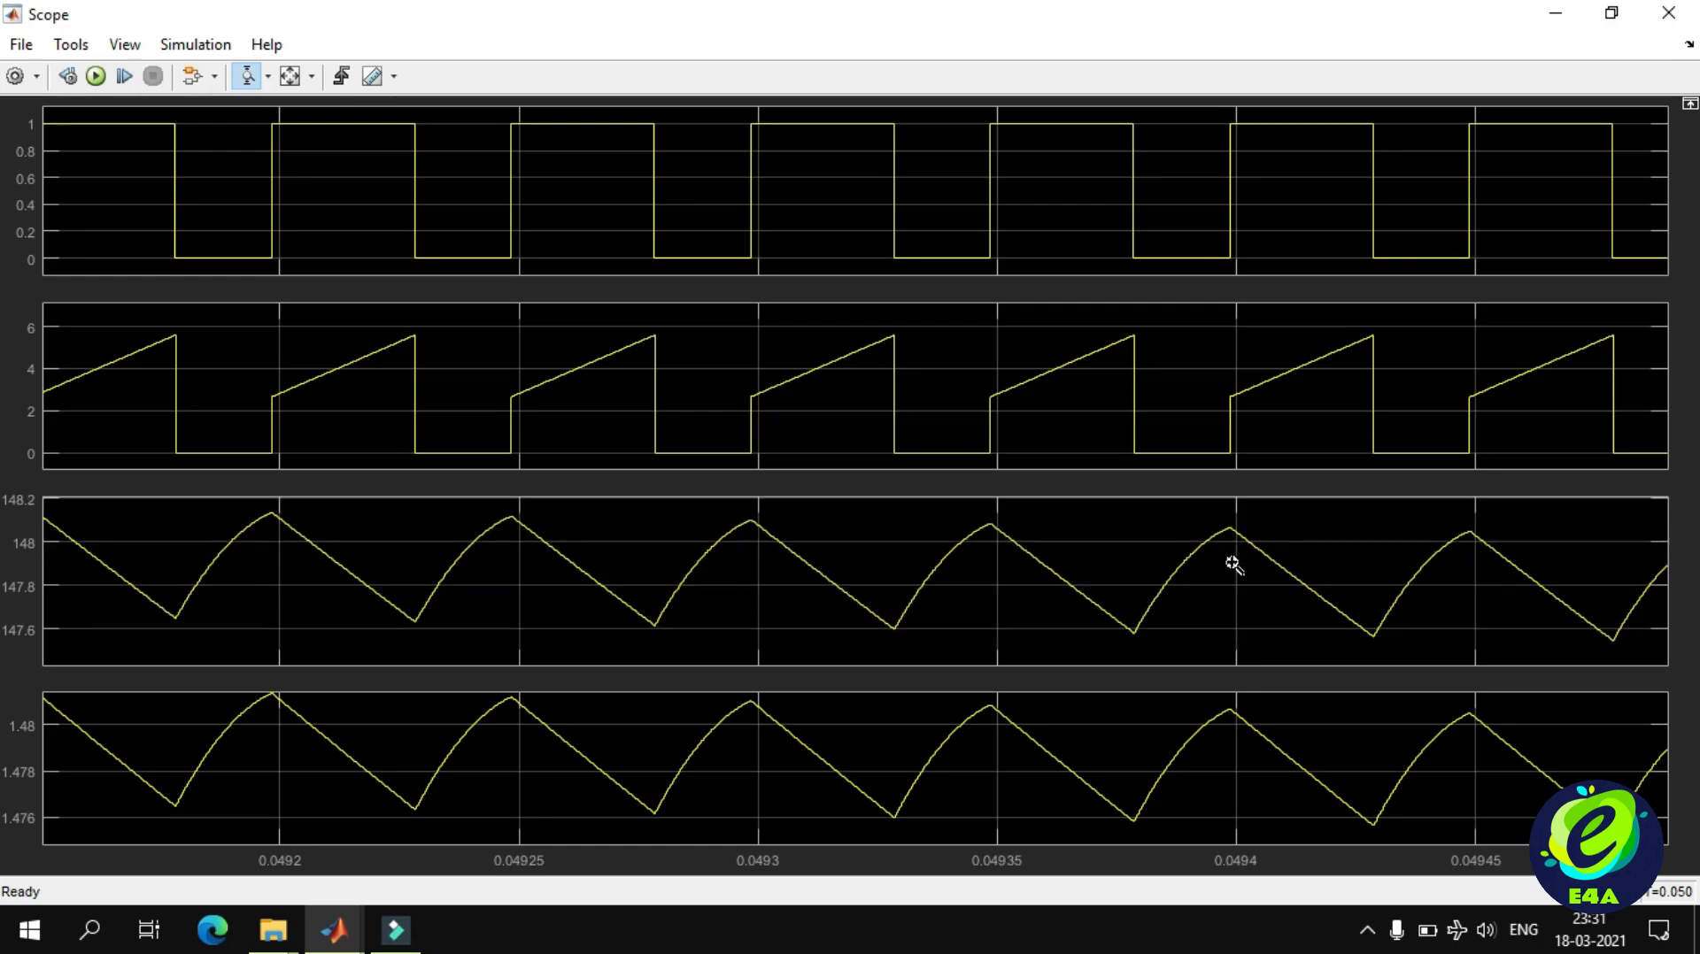